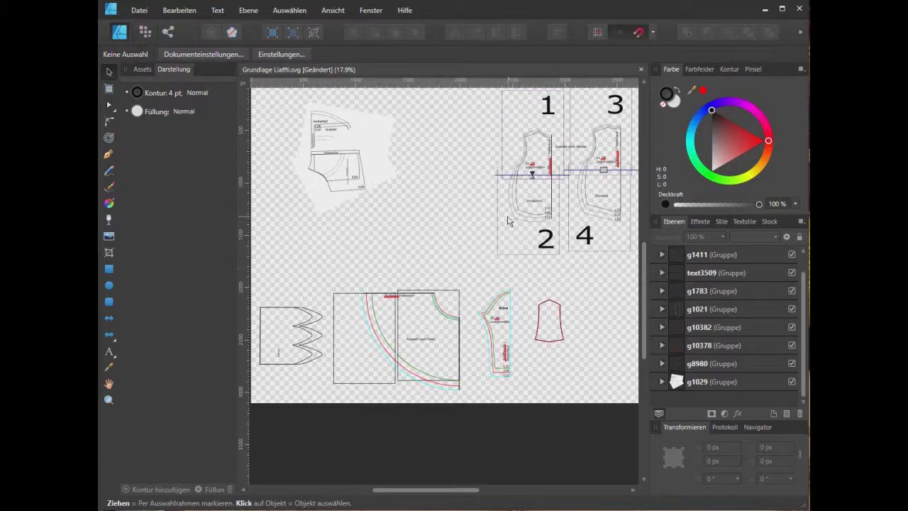
Step: Zoom into the pattern and scroll down to the Ärmel piece with its 110, 116 and 122 lines
{"action": "scroll", "coordinate": [518, 225], "scroll_direction": "up", "scroll_amount": 2}
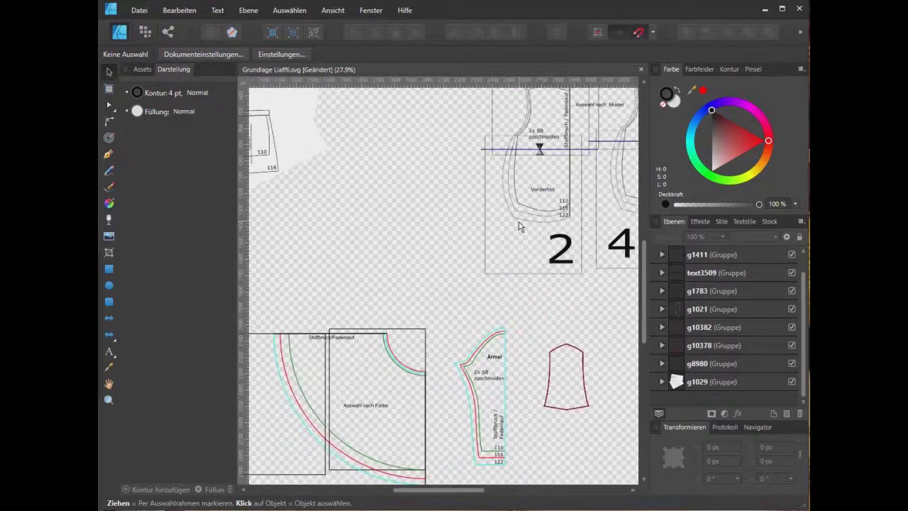
{"action": "scroll", "coordinate": [518, 225], "scroll_direction": "up", "scroll_amount": 3}
{"action": "scroll", "coordinate": [519, 226], "scroll_direction": "up", "scroll_amount": 3}
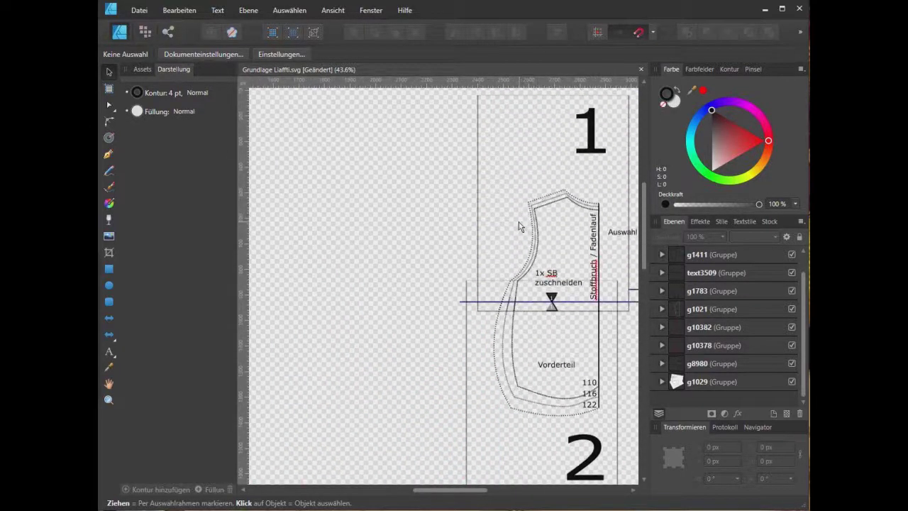
{"action": "scroll", "coordinate": [519, 226], "scroll_direction": "down", "scroll_amount": 5}
{"action": "scroll", "coordinate": [519, 226], "scroll_direction": "down", "scroll_amount": 3}
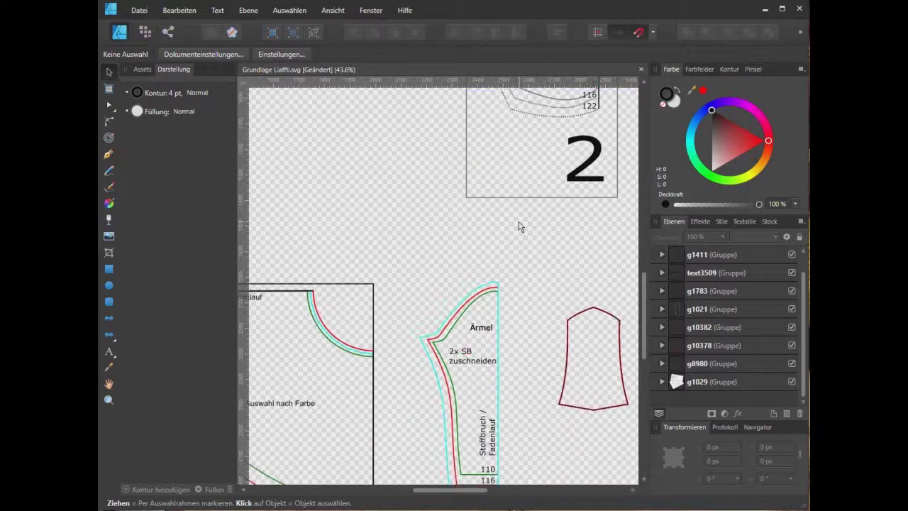
{"action": "scroll", "coordinate": [518, 225], "scroll_direction": "down", "scroll_amount": 3}
{"action": "scroll", "coordinate": [518, 226], "scroll_direction": "down", "scroll_amount": 2}
{"action": "scroll", "coordinate": [518, 225], "scroll_direction": "up", "scroll_amount": 3}
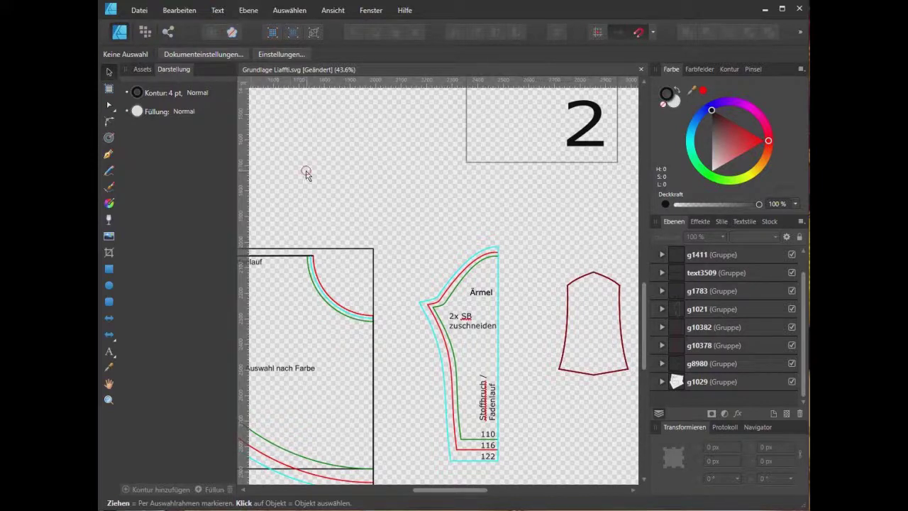
{"action": "left_click", "coordinate": [247, 11]}
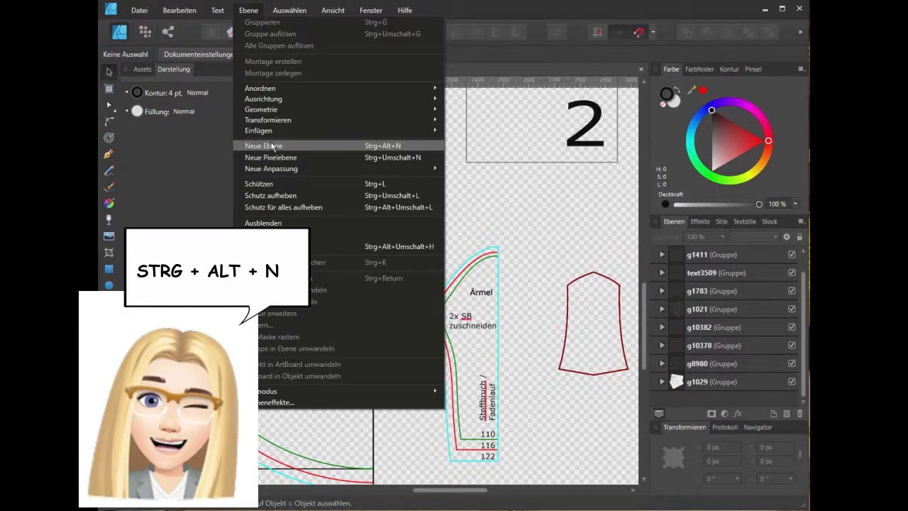
Step: Add a new layer above Ebene 1 named Beschriftung
{"action": "left_click", "coordinate": [272, 146]}
{"action": "double_click", "coordinate": [692, 255]}
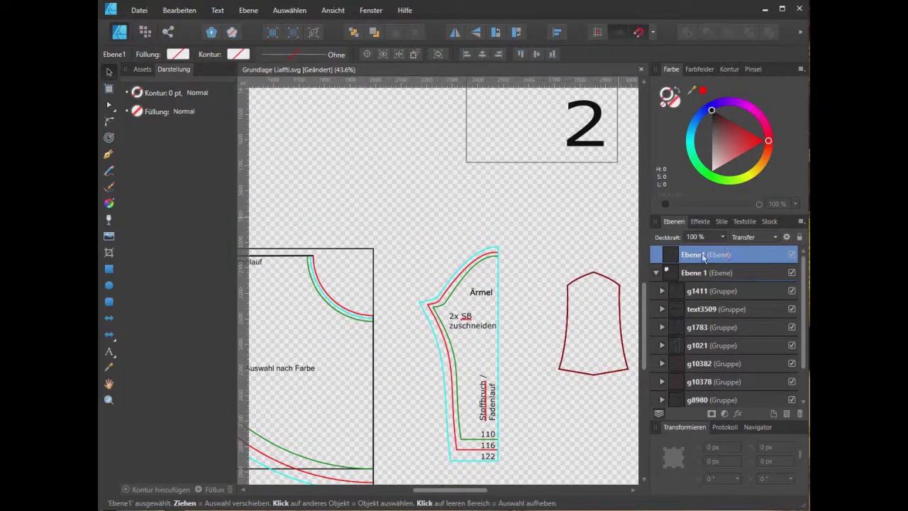
{"action": "right_click", "coordinate": [702, 257]}
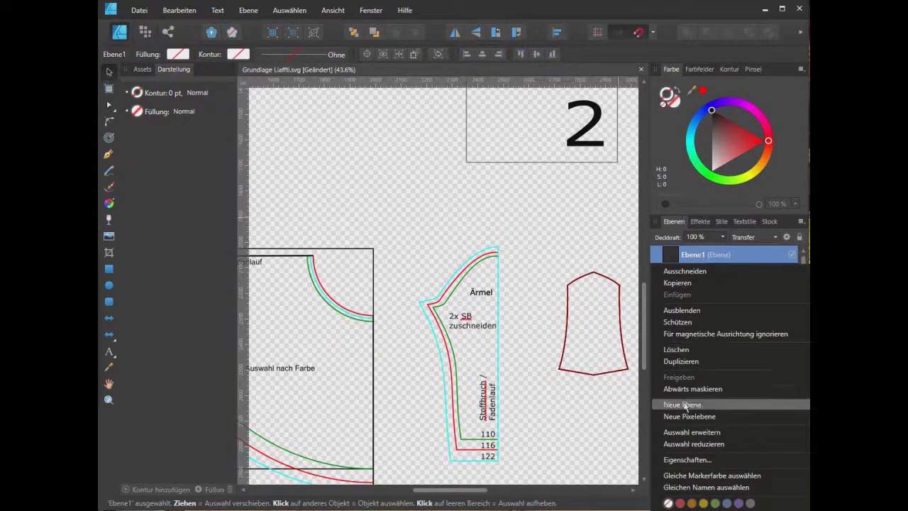
{"action": "left_click", "coordinate": [695, 260]}
{"action": "double_click", "coordinate": [700, 256]}
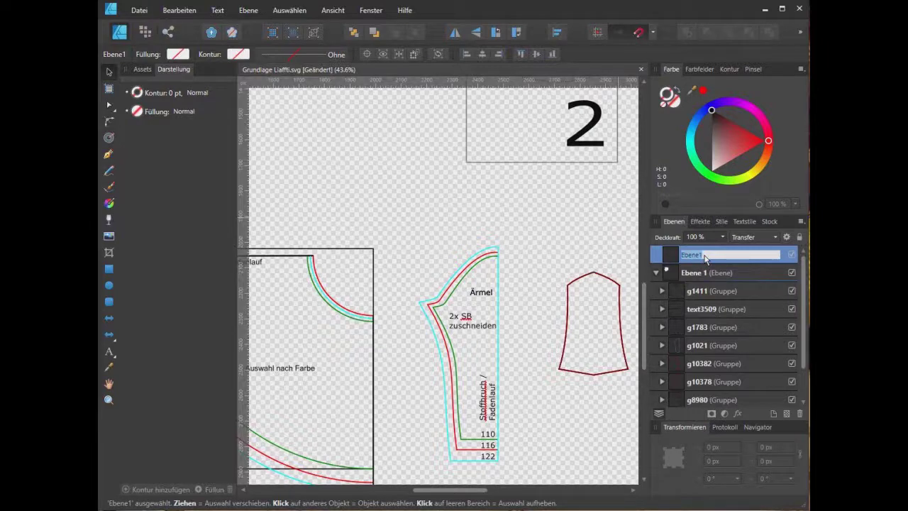
{"action": "type", "text": "Beschriftung"}
{"action": "key", "text": "Return"}
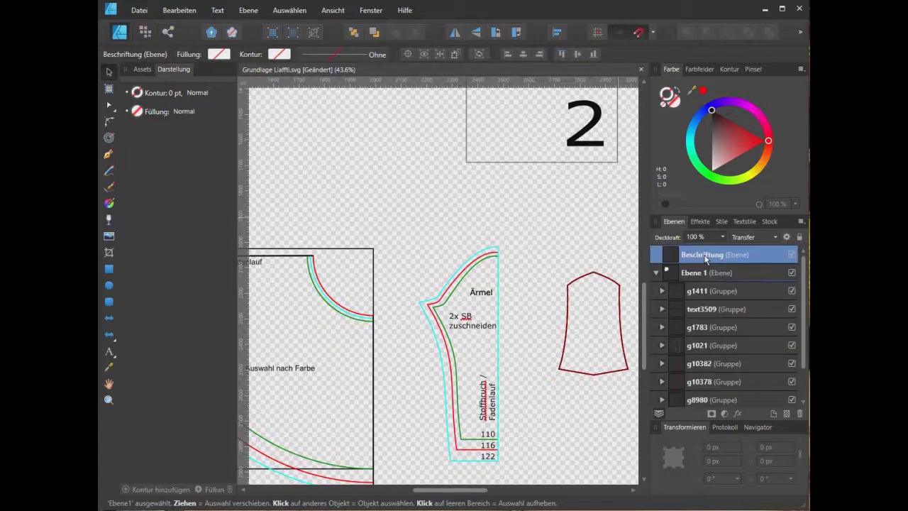
Step: Add another new layer named 110 at the top
{"action": "left_click", "coordinate": [249, 11]}
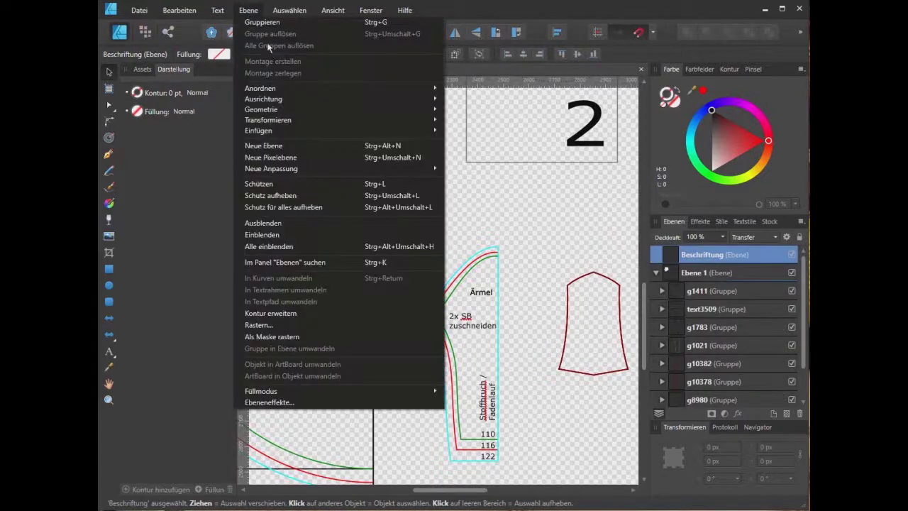
{"action": "left_click", "coordinate": [267, 148]}
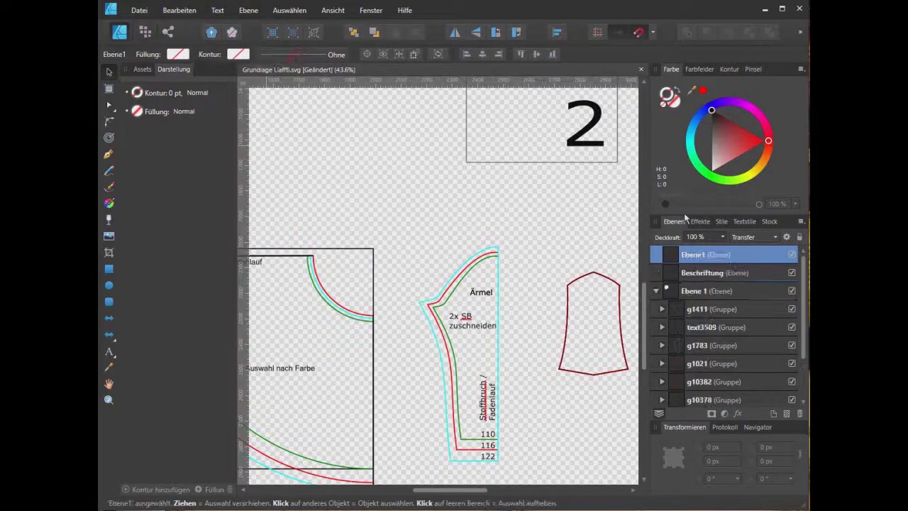
{"action": "double_click", "coordinate": [699, 256]}
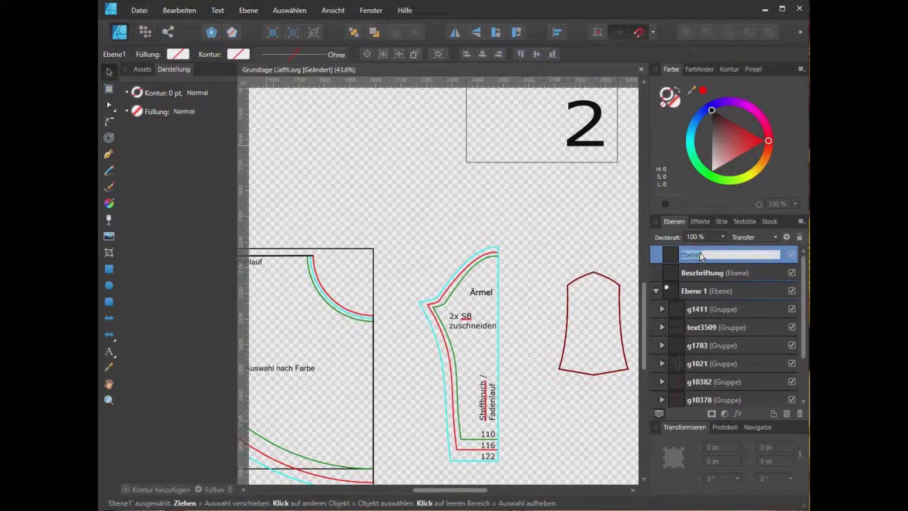
{"action": "type", "text": "110"}
{"action": "key", "text": "Return"}
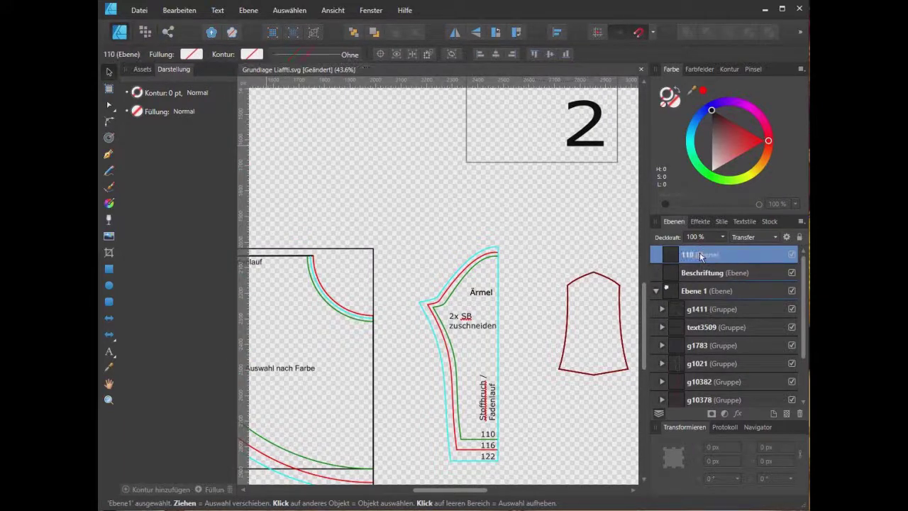
Step: Add two more layers above 110, named 116 and 122
{"action": "right_click", "coordinate": [699, 256]}
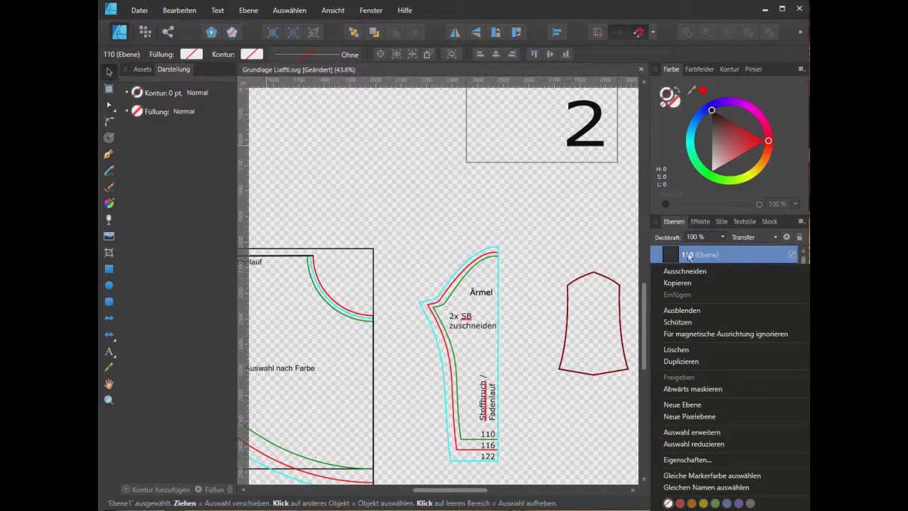
{"action": "left_click", "coordinate": [720, 402]}
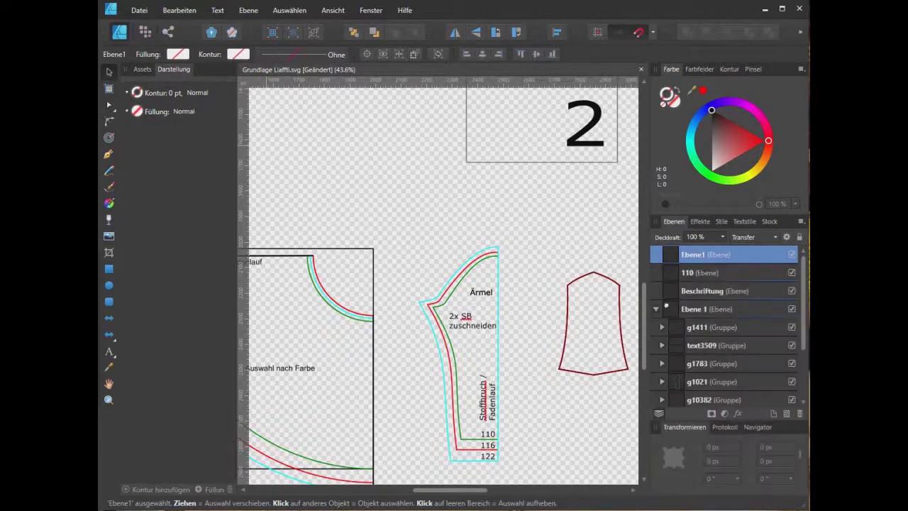
{"action": "double_click", "coordinate": [698, 256]}
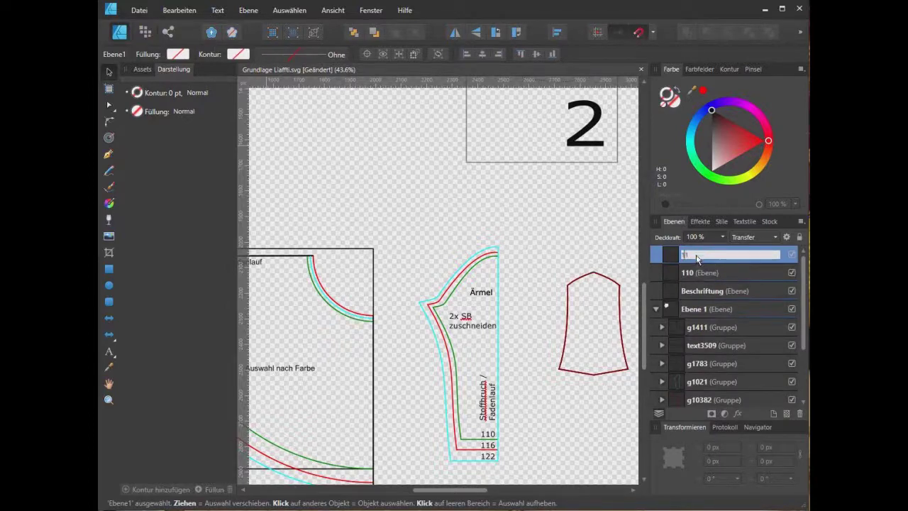
{"action": "type", "text": "116"}
{"action": "key", "text": "Return"}
{"action": "right_click", "coordinate": [695, 255]}
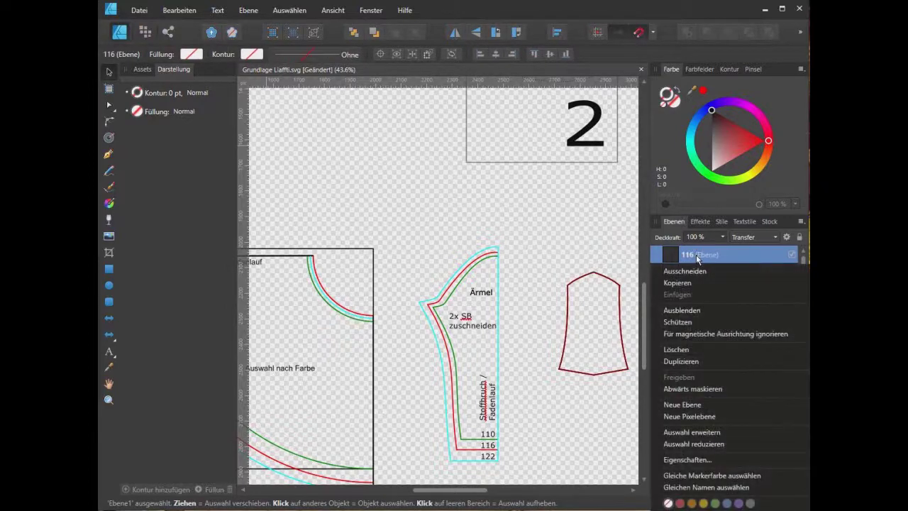
{"action": "left_click", "coordinate": [692, 404]}
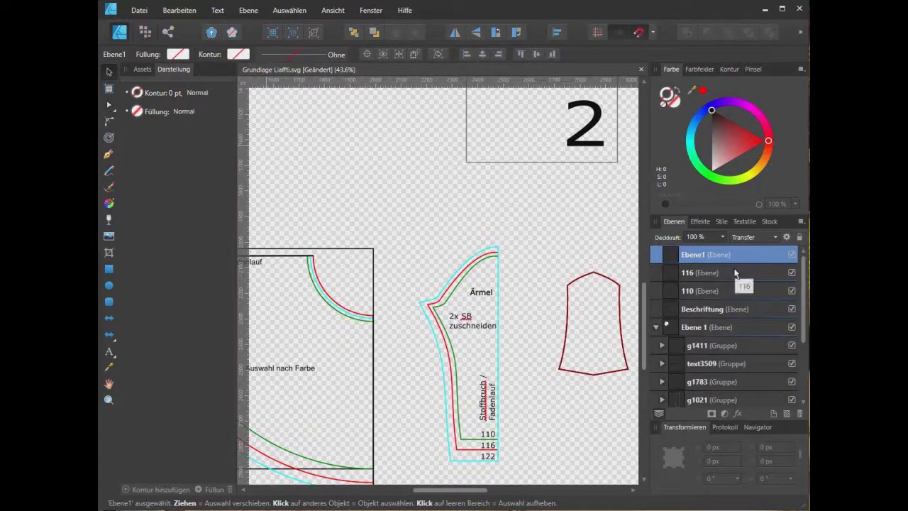
{"action": "double_click", "coordinate": [693, 254]}
{"action": "type", "text": "11"}
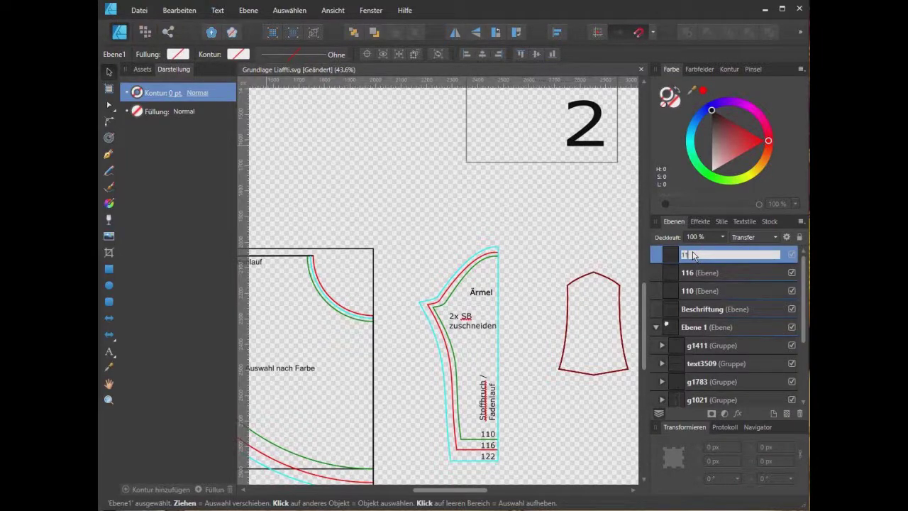
{"action": "type", "text": "22"}
{"action": "key", "text": "Return"}
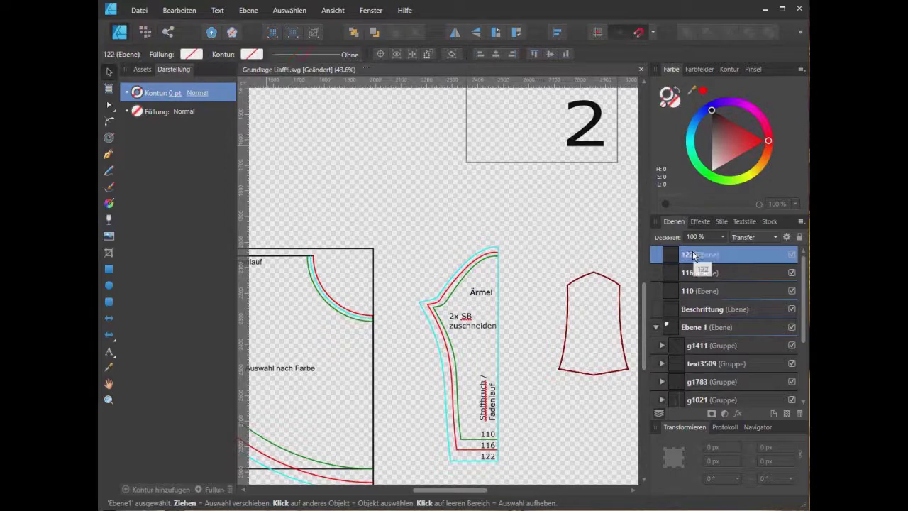
Step: Hide layers 122, 116, 110 and Beschriftung
{"action": "left_click", "coordinate": [792, 253]}
{"action": "left_click", "coordinate": [792, 273]}
{"action": "left_click", "coordinate": [791, 291]}
{"action": "left_click", "coordinate": [791, 309]}
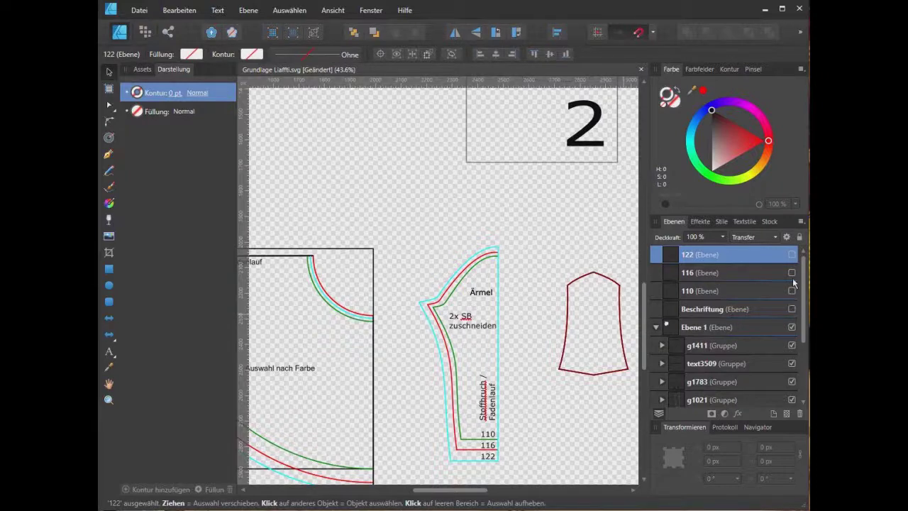
Step: Expand Ebene 1 to list its groups g1411, text3509, g1783, g1021 and g10382
{"action": "left_click", "coordinate": [704, 328]}
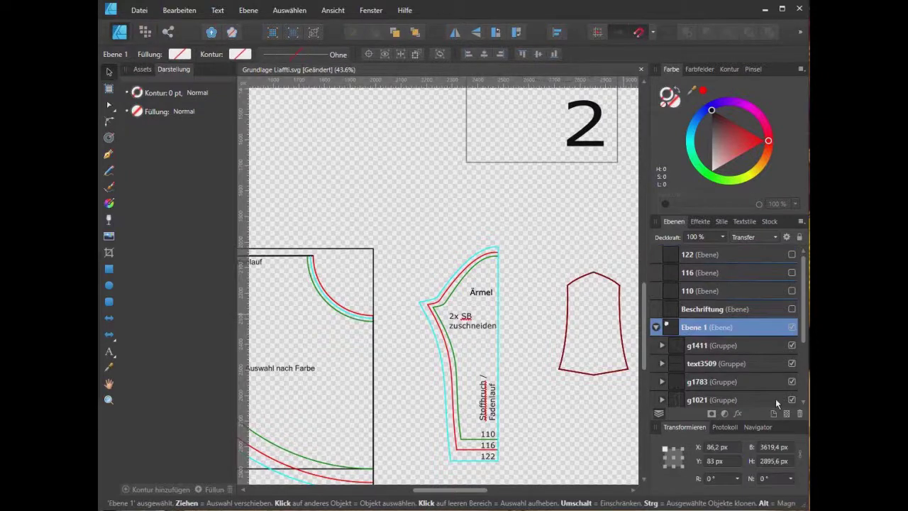
{"action": "left_click", "coordinate": [655, 327]}
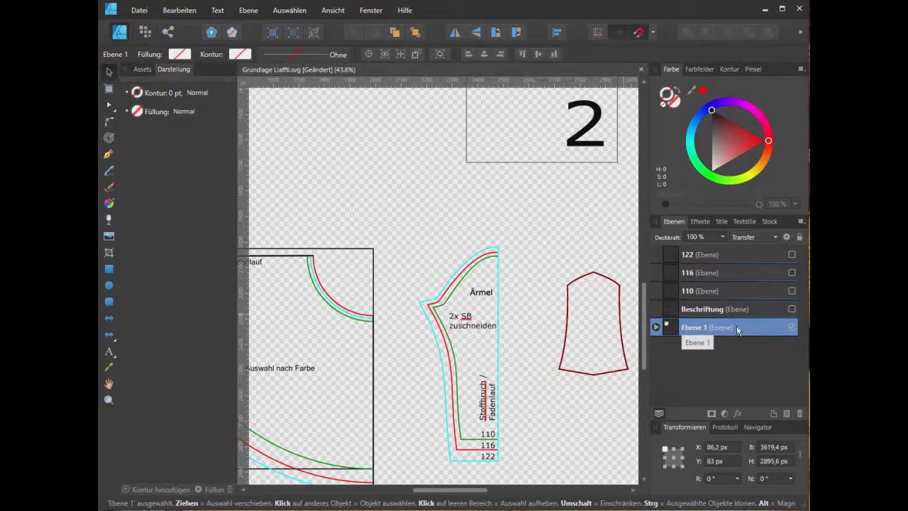
{"action": "left_click", "coordinate": [654, 327]}
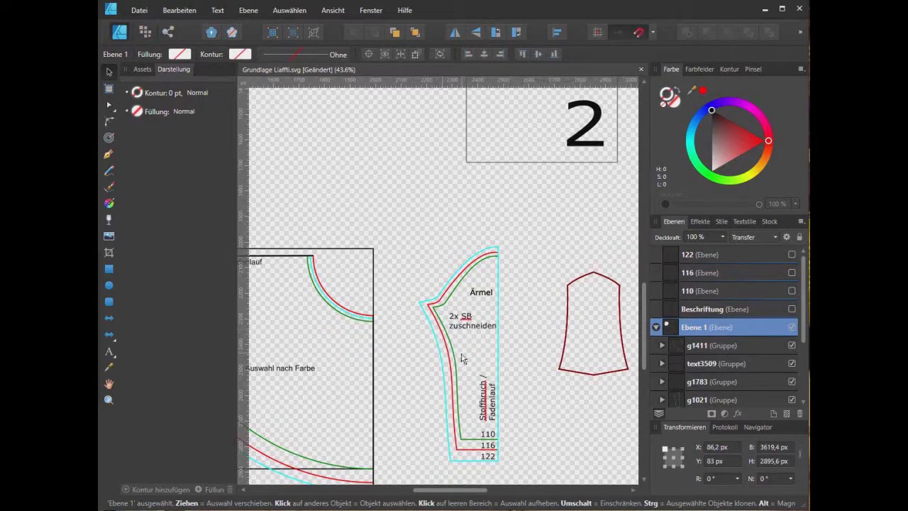
{"action": "scroll", "coordinate": [419, 354], "scroll_direction": "down", "scroll_amount": 5}
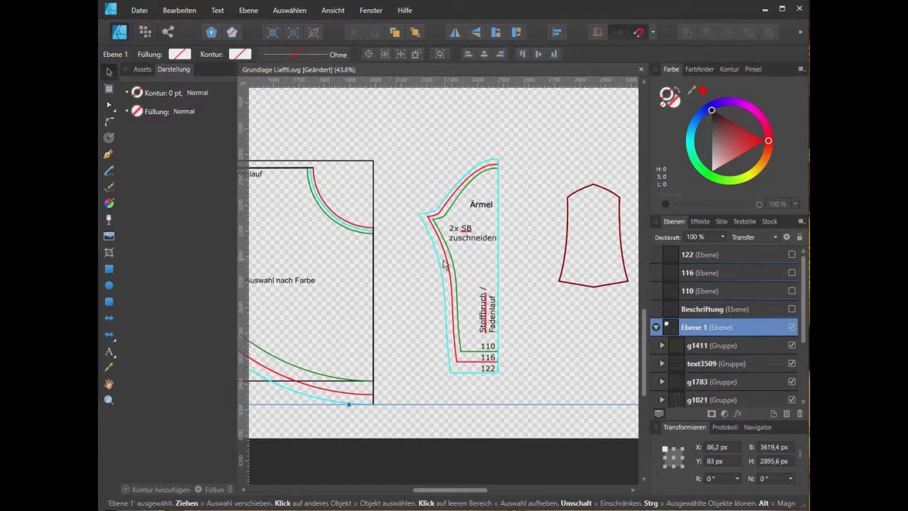
{"action": "left_click", "coordinate": [454, 269]}
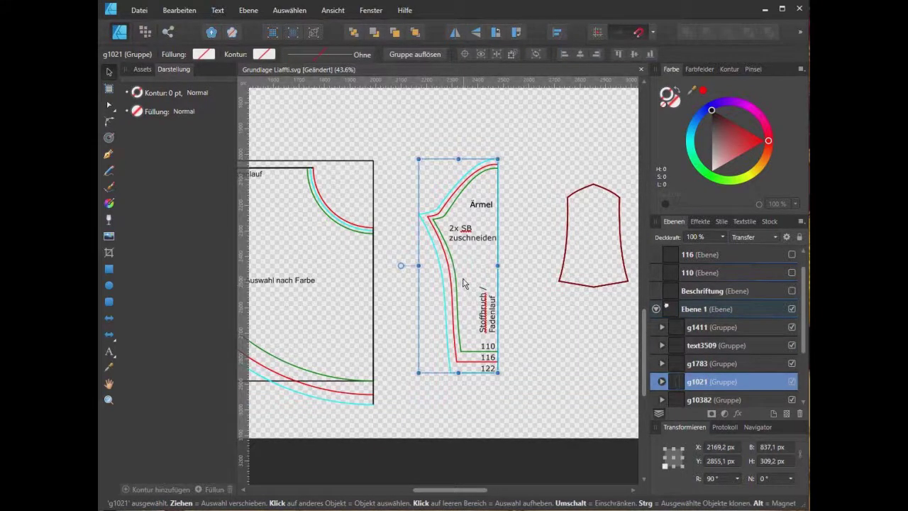
Step: Select all eight pattern groups in Ebene 1 with Ctrl+A
{"action": "scroll", "coordinate": [465, 289], "scroll_direction": "up", "scroll_amount": 4}
{"action": "scroll", "coordinate": [461, 298], "scroll_direction": "up", "scroll_amount": 1}
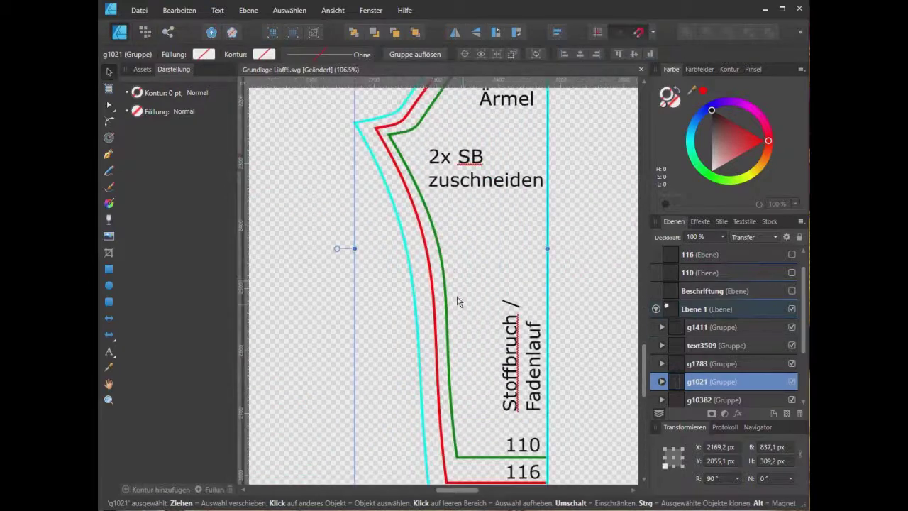
{"action": "left_click", "coordinate": [466, 461]}
{"action": "left_click", "coordinate": [458, 456]}
{"action": "left_click", "coordinate": [578, 320]}
{"action": "key", "text": "ctrl+a"}
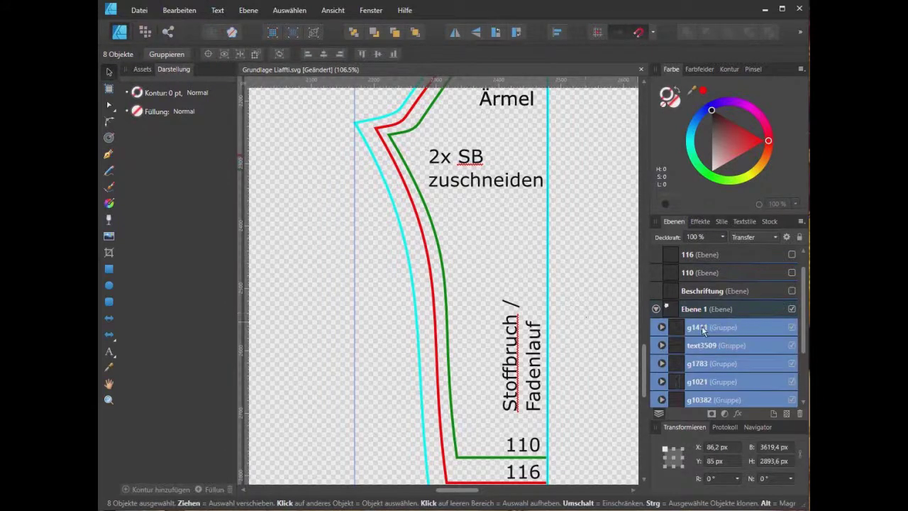
{"action": "left_click_drag", "start_coordinate": [729, 346], "coordinate": [725, 394]}
{"action": "scroll", "coordinate": [565, 247], "scroll_direction": "down", "scroll_amount": 3}
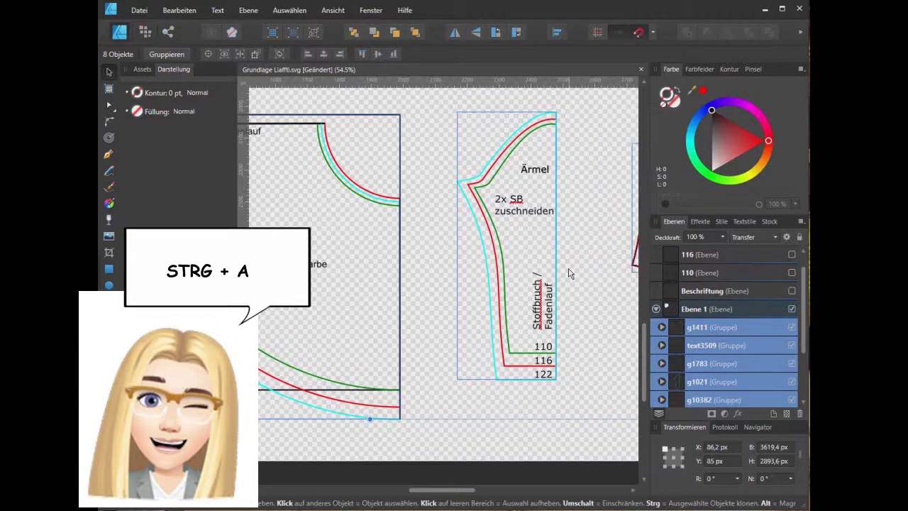
{"action": "right_click", "coordinate": [692, 343]}
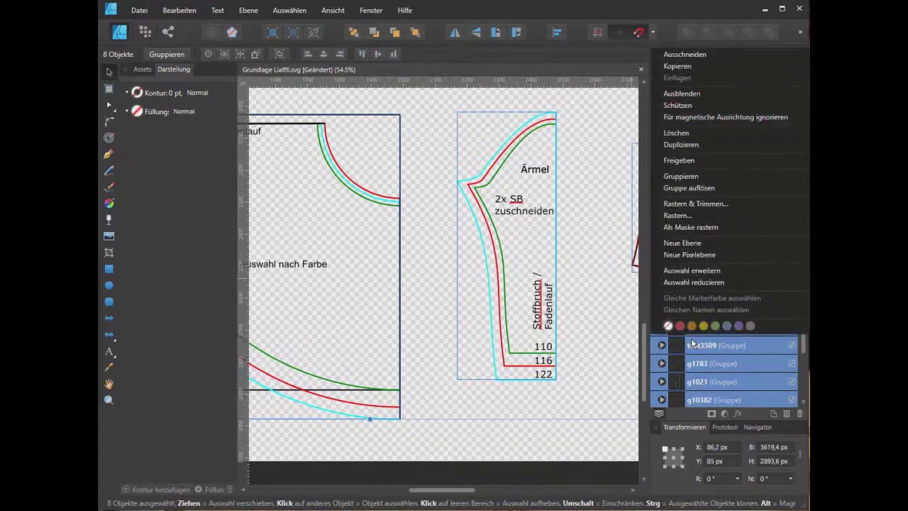
Step: Ungroup the selected top-level pattern groups (Gruppe auflösen)
{"action": "left_click", "coordinate": [687, 189]}
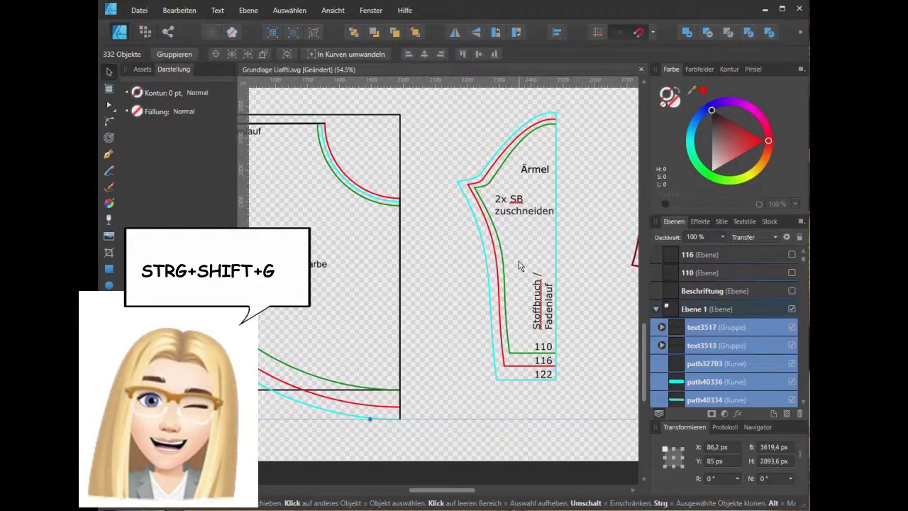
{"action": "left_click", "coordinate": [598, 245]}
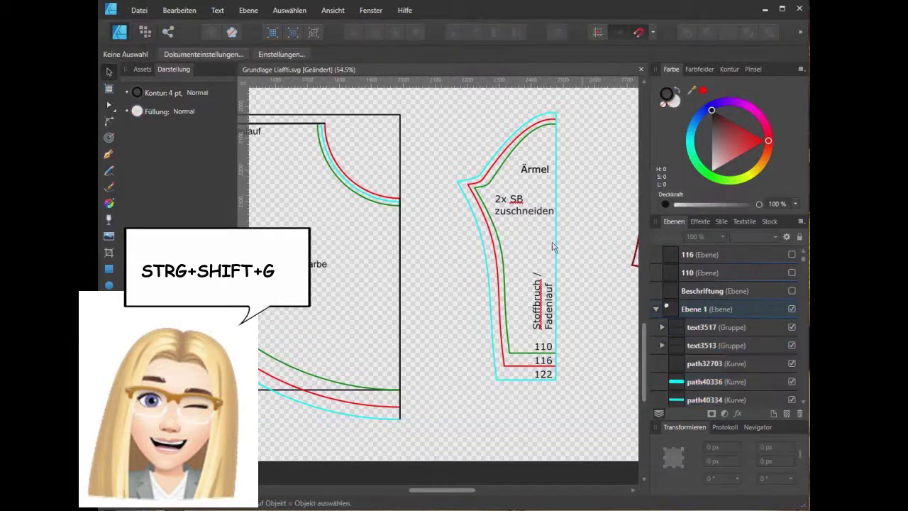
{"action": "left_click", "coordinate": [502, 243]}
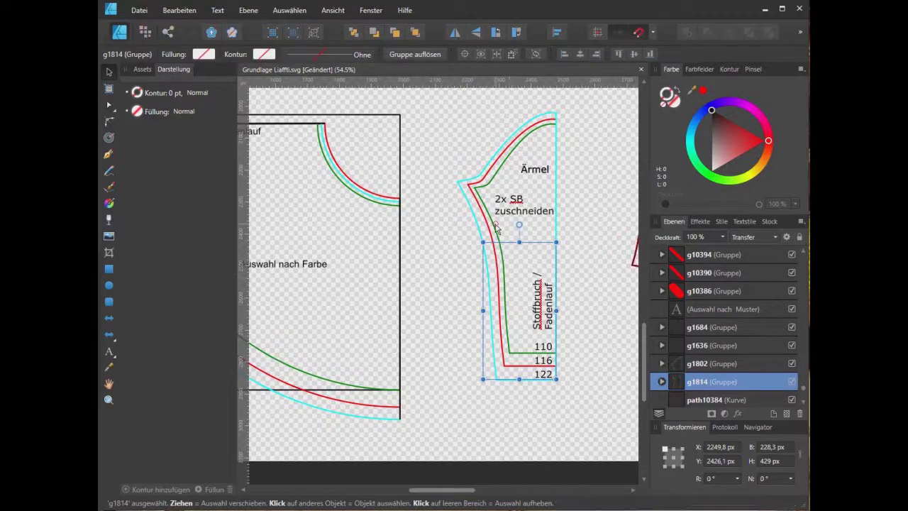
{"action": "left_click", "coordinate": [566, 238]}
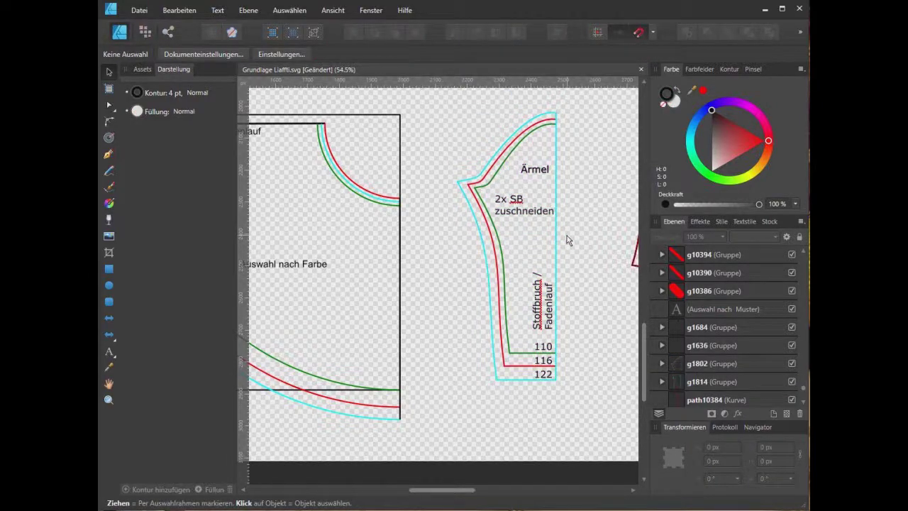
Step: Select everything and dissolve all remaining nested groups (Alle Gruppen auflösen)
{"action": "key", "text": "ctrl+a"}
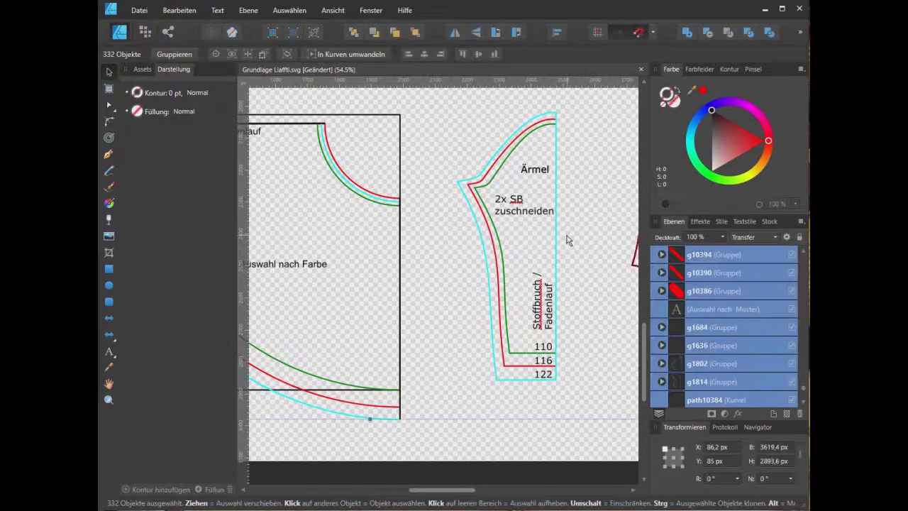
{"action": "right_click", "coordinate": [558, 276]}
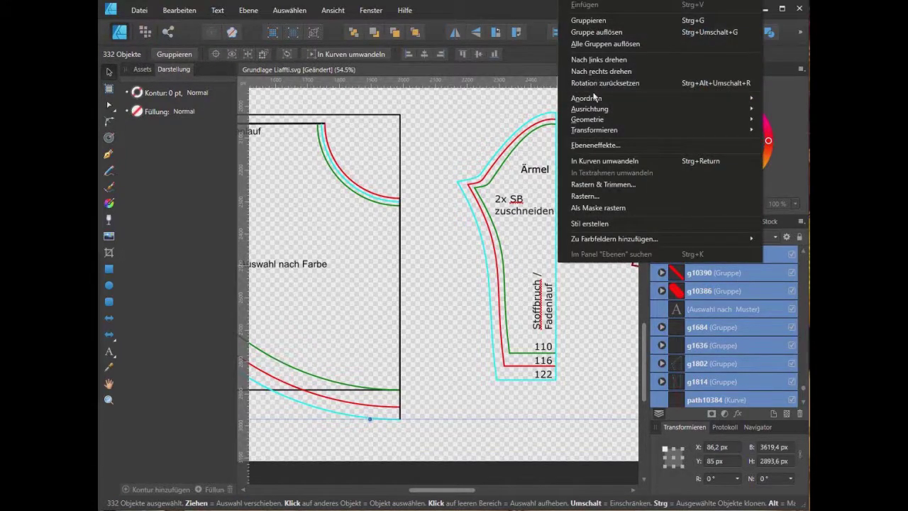
{"action": "right_click", "coordinate": [599, 348]}
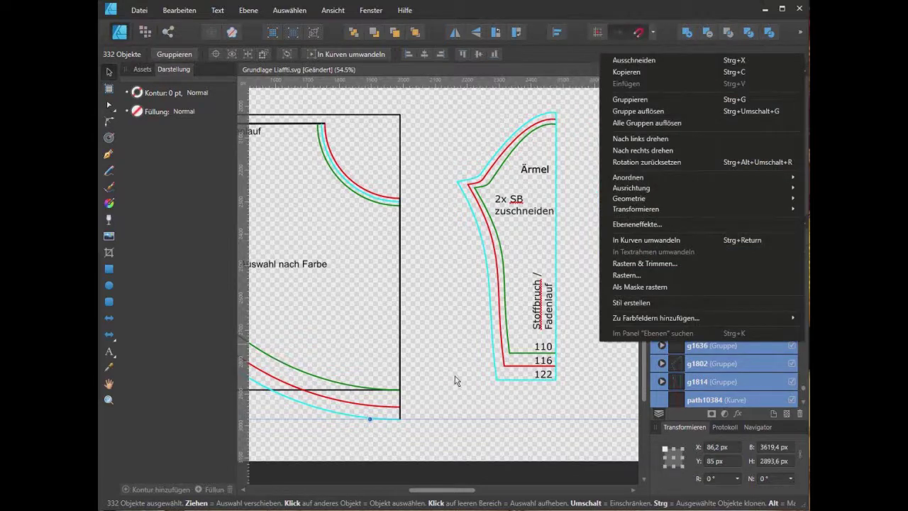
{"action": "right_click", "coordinate": [457, 376]}
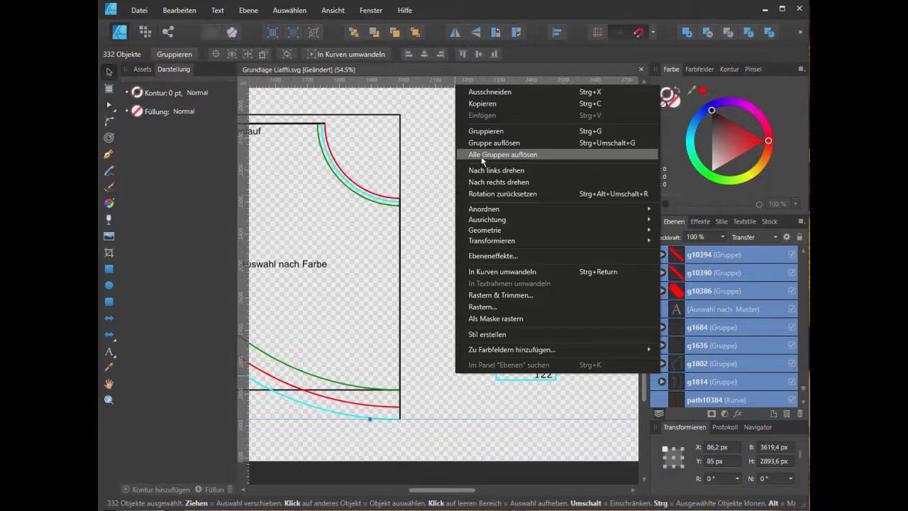
{"action": "left_click", "coordinate": [482, 157]}
{"action": "left_click", "coordinate": [462, 139]}
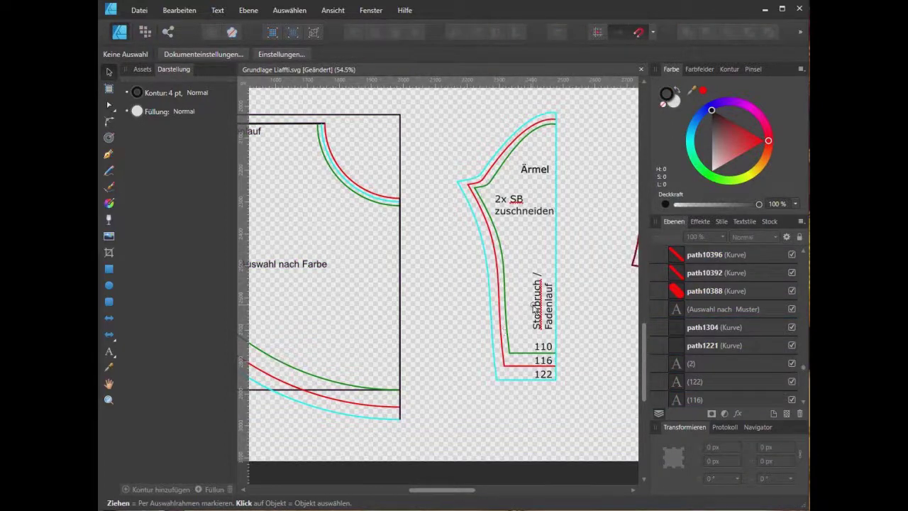
Step: Select the green size-110 sleeve curve path1698 and zoom in on it
{"action": "left_click", "coordinate": [533, 305]}
{"action": "left_click", "coordinate": [582, 300]}
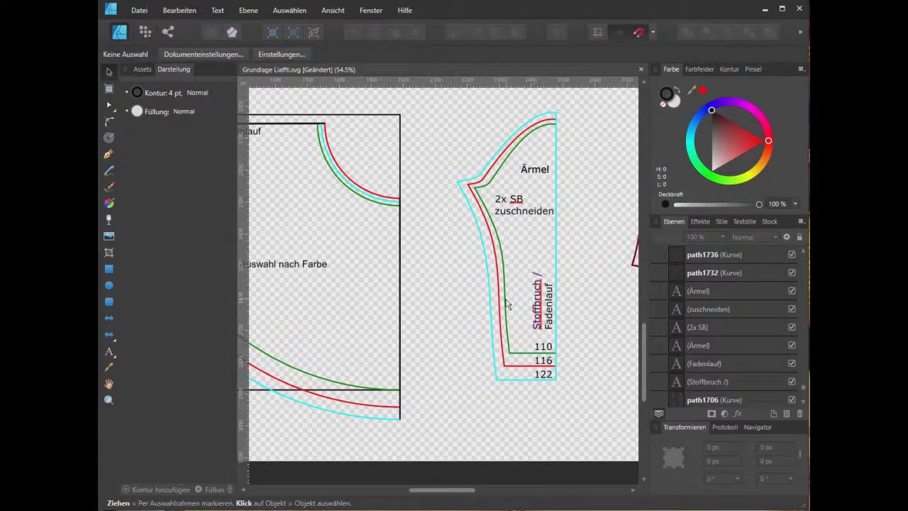
{"action": "left_click", "coordinate": [506, 301]}
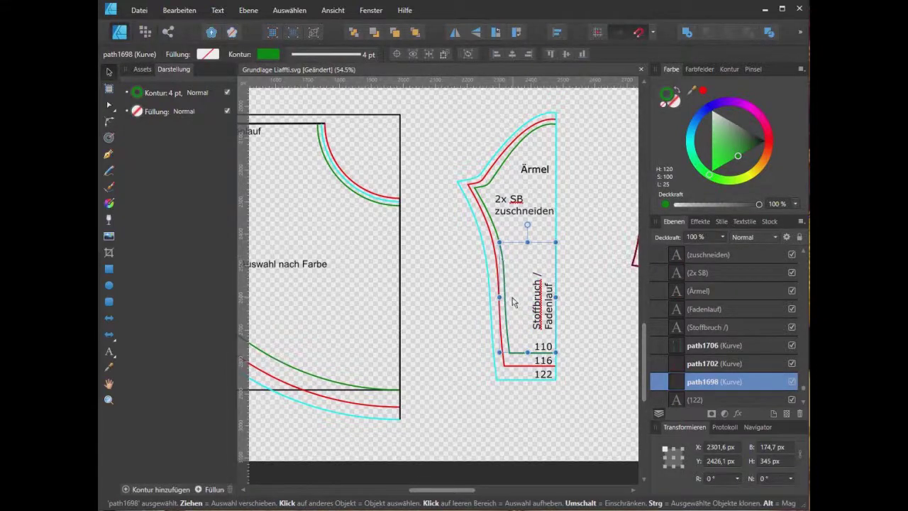
{"action": "scroll", "coordinate": [513, 302], "scroll_direction": "up", "scroll_amount": 2, "text": "ctrl"}
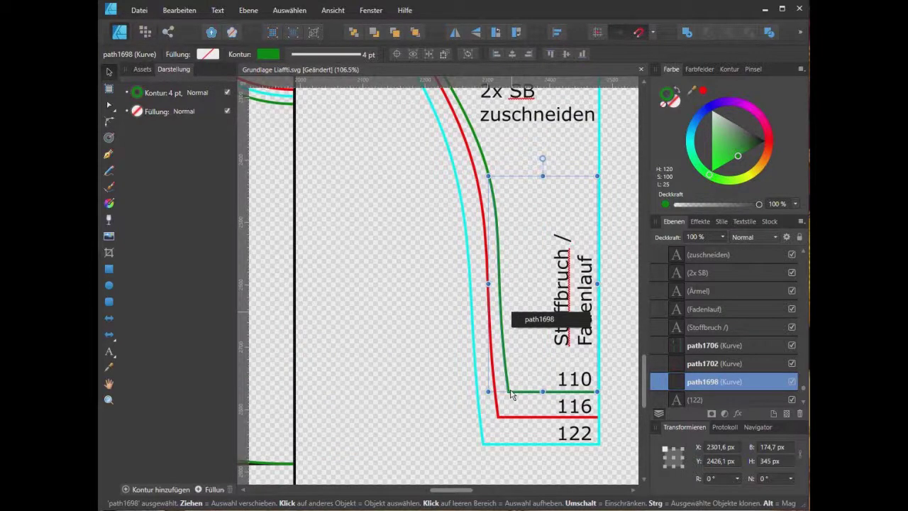
{"action": "left_click", "coordinate": [284, 11]}
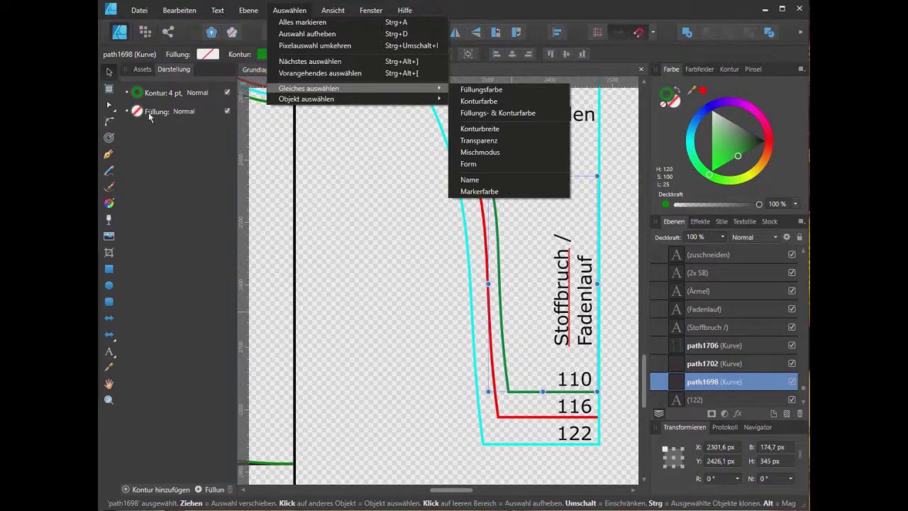
{"action": "mouse_move", "coordinate": [306, 99]}
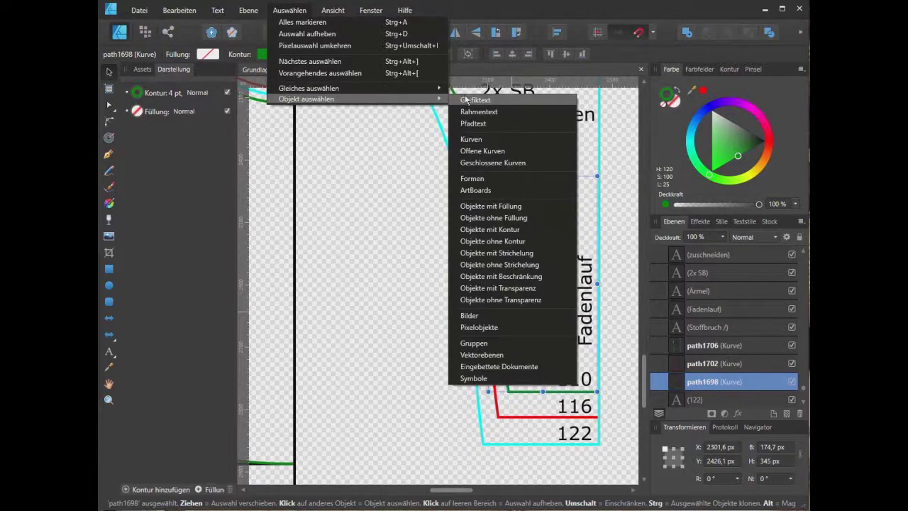
Step: Select all 101 objects sharing the green stroke colour (Gleiches auswählen > Konturfarbe)
{"action": "left_click", "coordinate": [479, 100]}
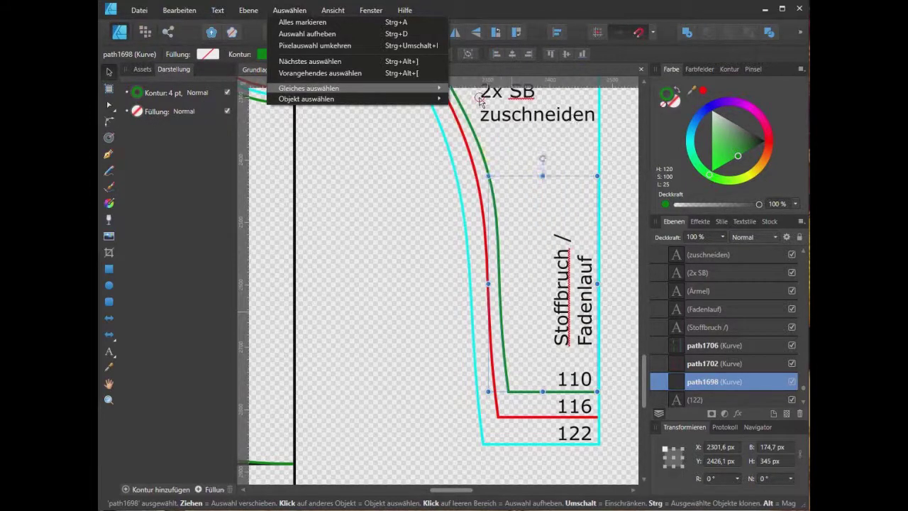
{"action": "scroll", "coordinate": [516, 241], "scroll_direction": "down", "scroll_amount": 2}
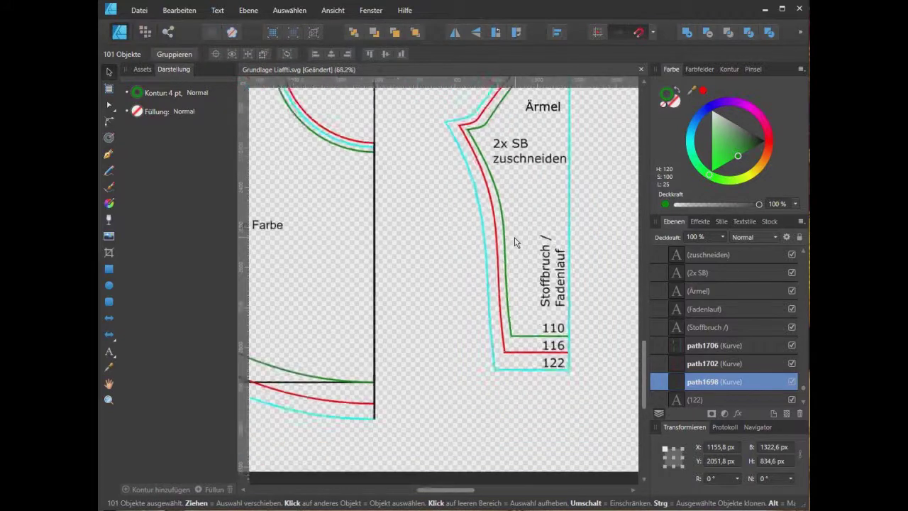
{"action": "scroll", "coordinate": [516, 242], "scroll_direction": "down", "scroll_amount": 1}
{"action": "scroll", "coordinate": [516, 241], "scroll_direction": "down", "scroll_amount": 1}
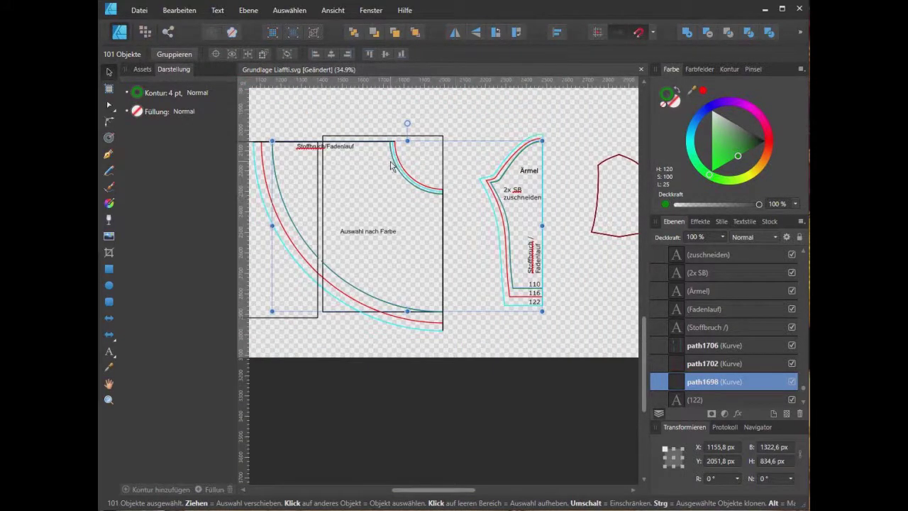
{"action": "scroll", "coordinate": [454, 232], "scroll_direction": "up", "scroll_amount": 2}
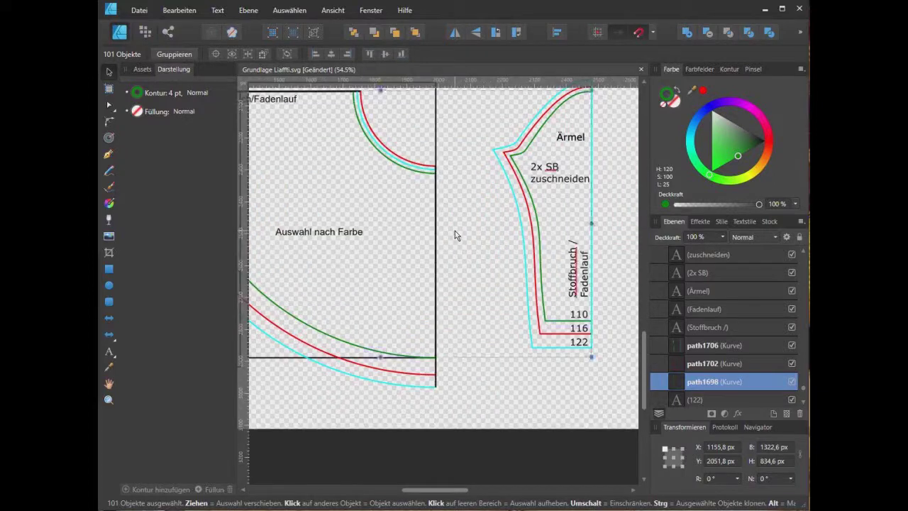
{"action": "scroll", "coordinate": [455, 231], "scroll_direction": "up", "scroll_amount": 2}
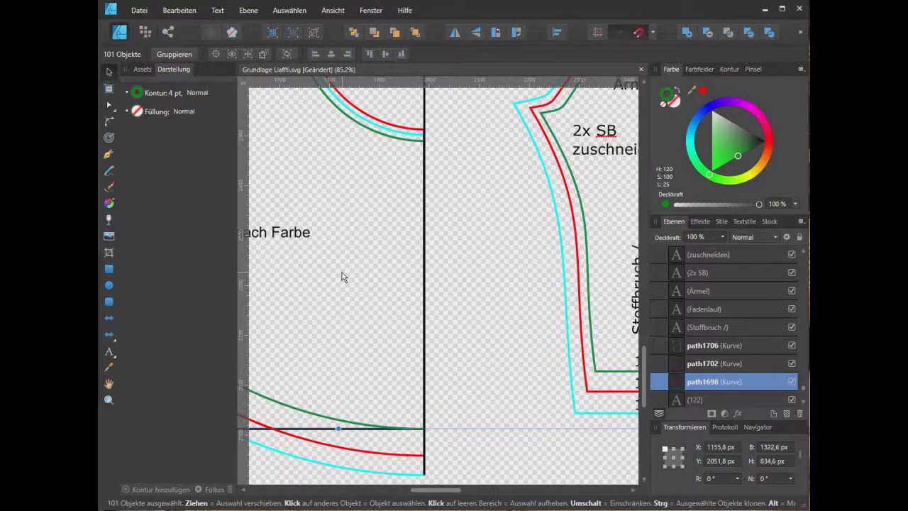
{"action": "left_click", "coordinate": [173, 12]}
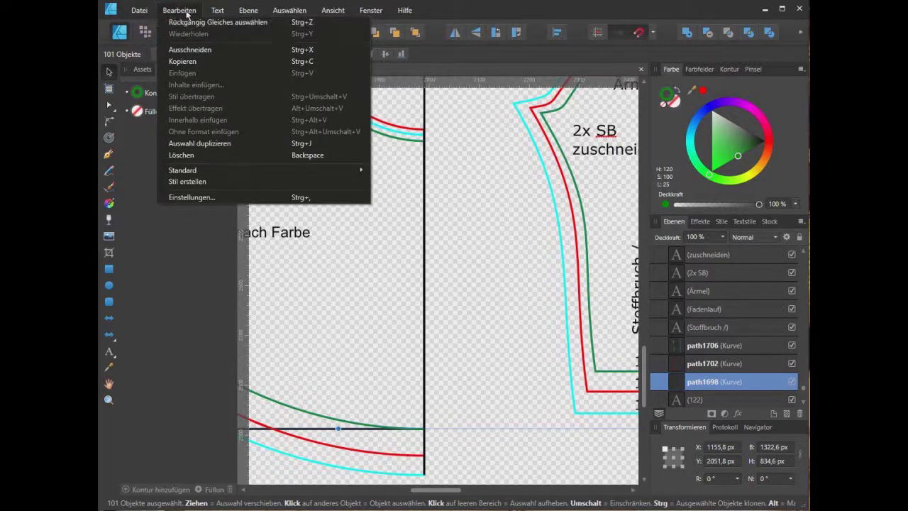
Step: Cut the 101 green outlines, paste them into layer 110, and make 110 visible
{"action": "key", "text": "Escape"}
{"action": "key", "text": "ctrl+x"}
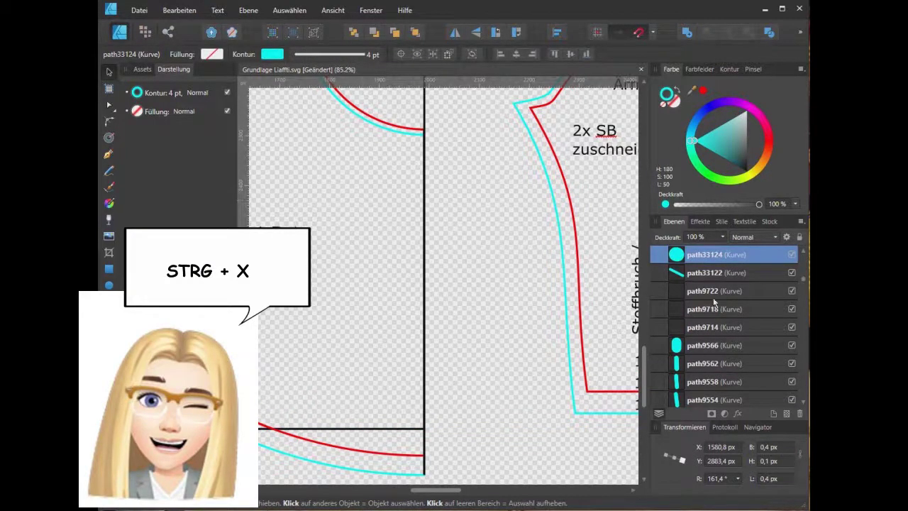
{"action": "scroll", "coordinate": [716, 282], "scroll_direction": "up", "scroll_amount": 5}
{"action": "scroll", "coordinate": [716, 281], "scroll_direction": "up", "scroll_amount": 5}
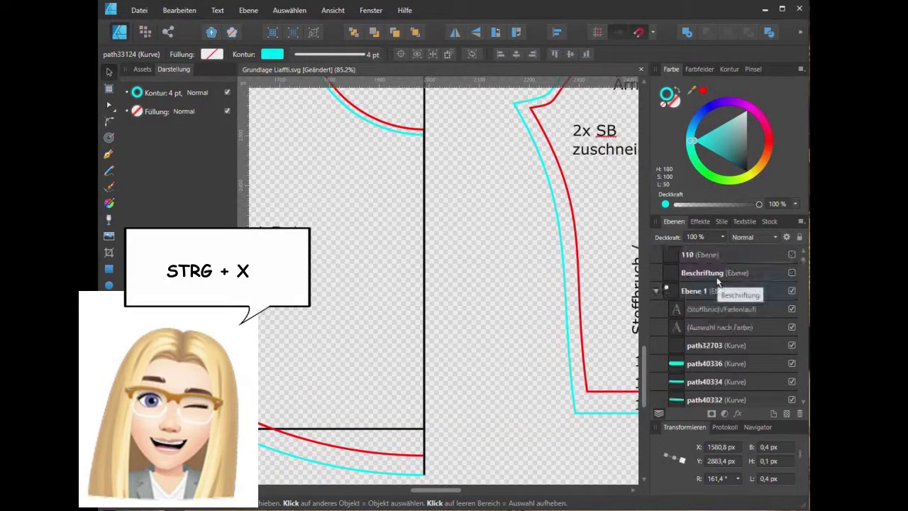
{"action": "scroll", "coordinate": [710, 275], "scroll_direction": "up", "scroll_amount": 2}
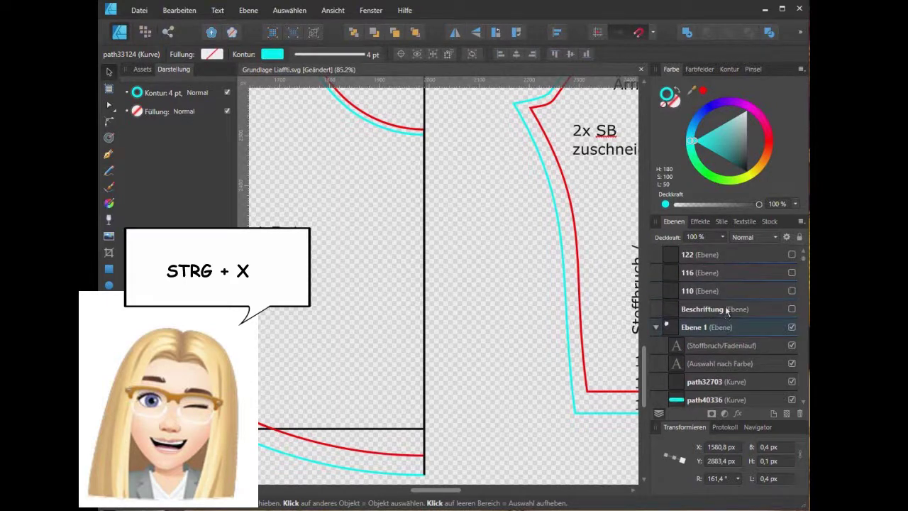
{"action": "left_click", "coordinate": [703, 294]}
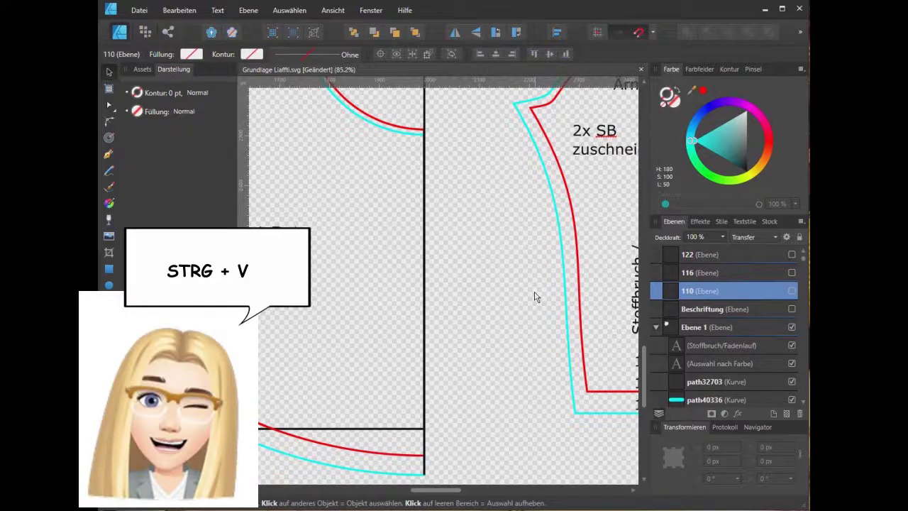
{"action": "key", "text": "ctrl+v"}
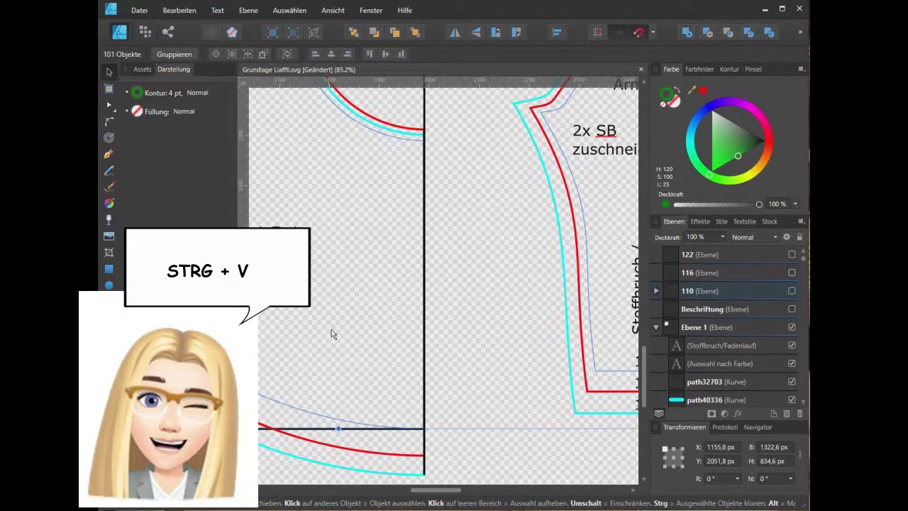
{"action": "left_click", "coordinate": [792, 292]}
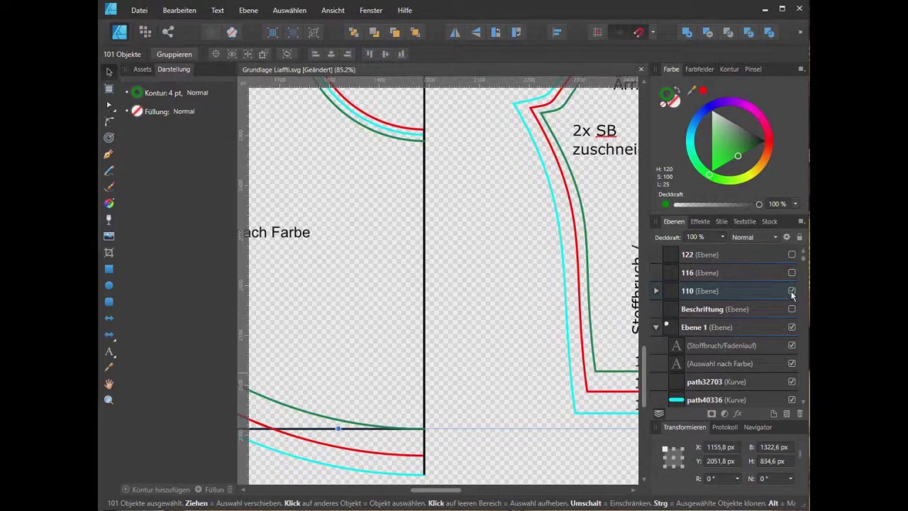
Step: Select all outlines with the red stroke colour via Konturfarbe and delete them
{"action": "left_click", "coordinate": [792, 291]}
{"action": "left_click", "coordinate": [791, 291]}
{"action": "left_click", "coordinate": [457, 248]}
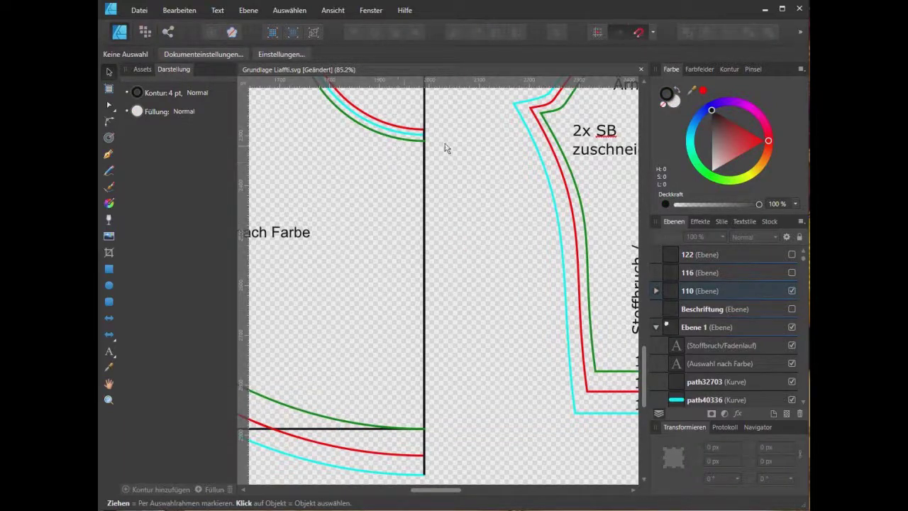
{"action": "left_click", "coordinate": [568, 197]}
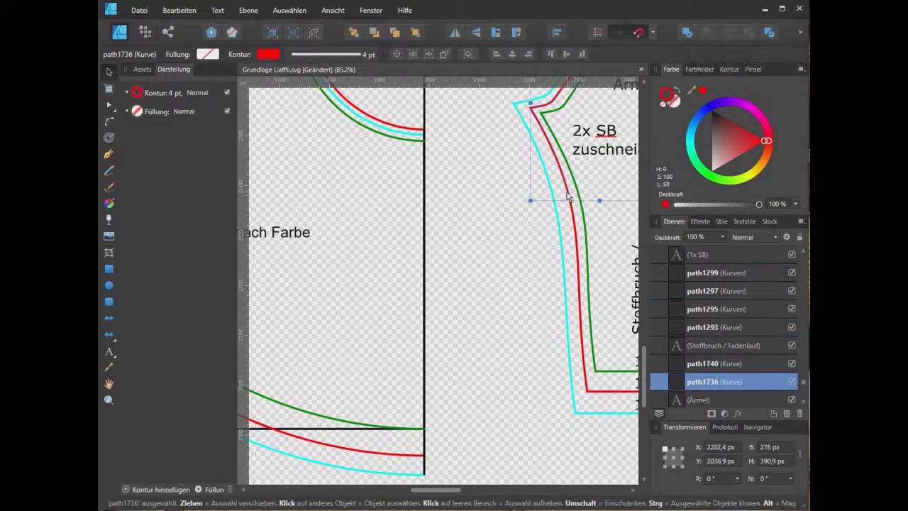
{"action": "left_click", "coordinate": [577, 243]}
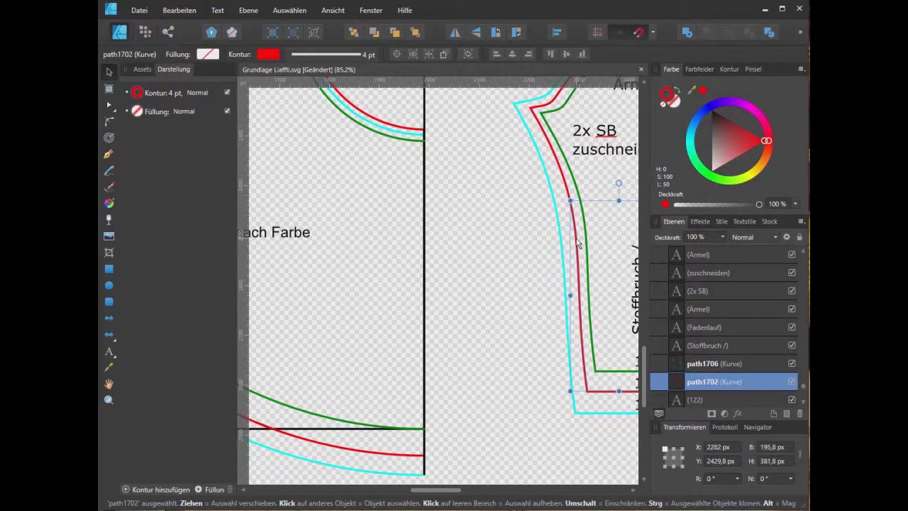
{"action": "left_click", "coordinate": [288, 11]}
{"action": "mouse_move", "coordinate": [309, 88]}
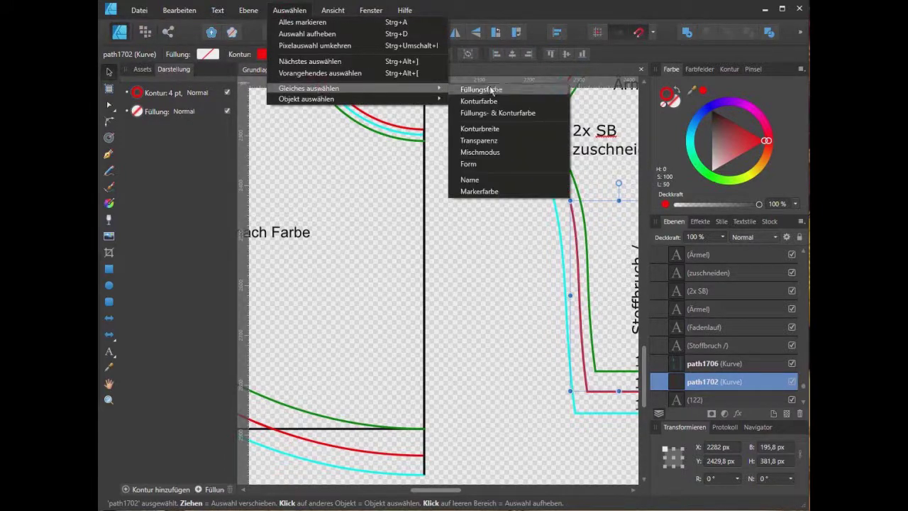
{"action": "left_click", "coordinate": [509, 101]}
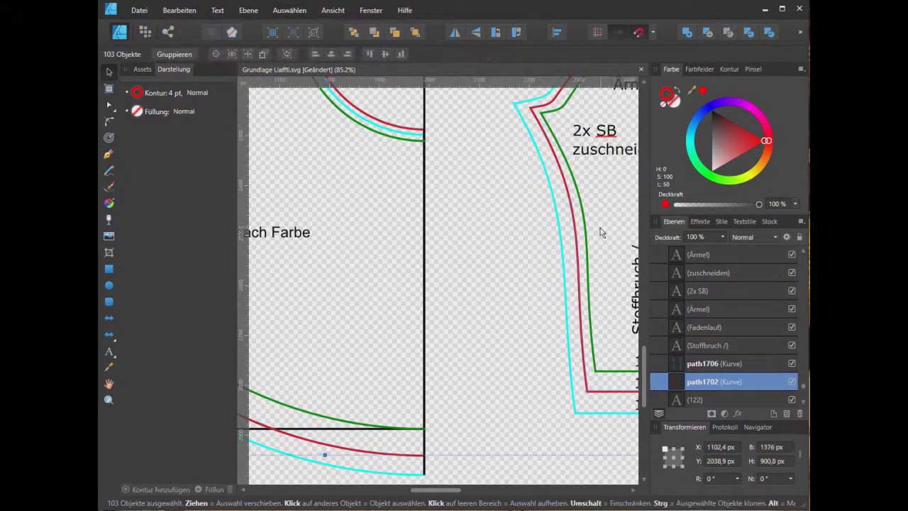
{"action": "key", "text": "Delete"}
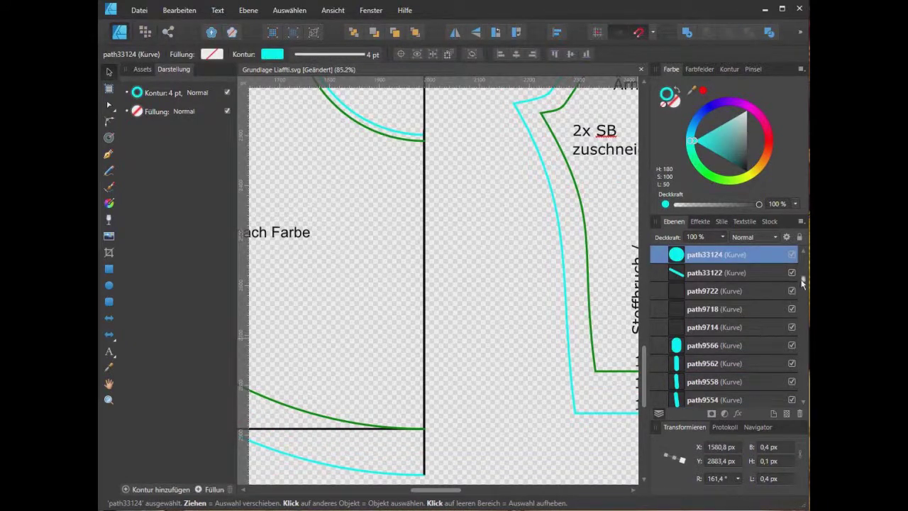
Step: Select all contents of layer 116 and hide layer 110
{"action": "left_click_drag", "start_coordinate": [802, 281], "coordinate": [807, 254]}
{"action": "left_click", "coordinate": [716, 281]}
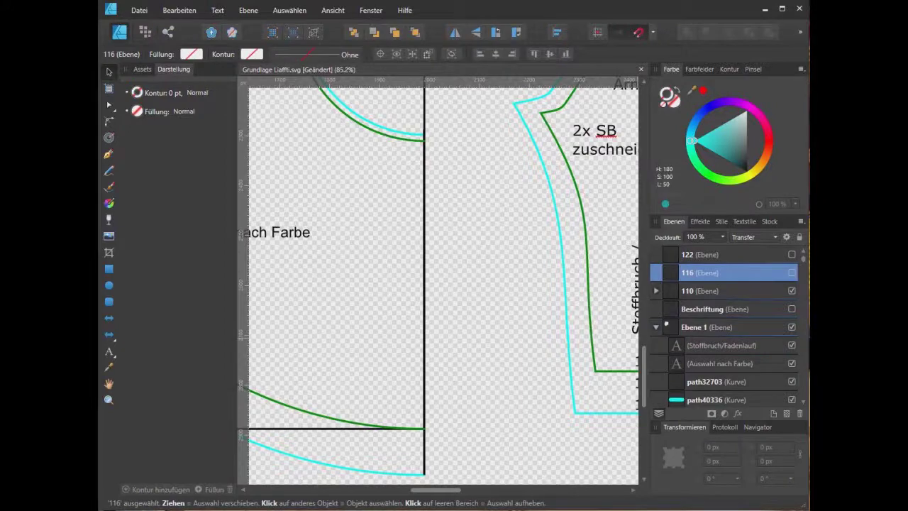
{"action": "key", "text": "ctrl+a"}
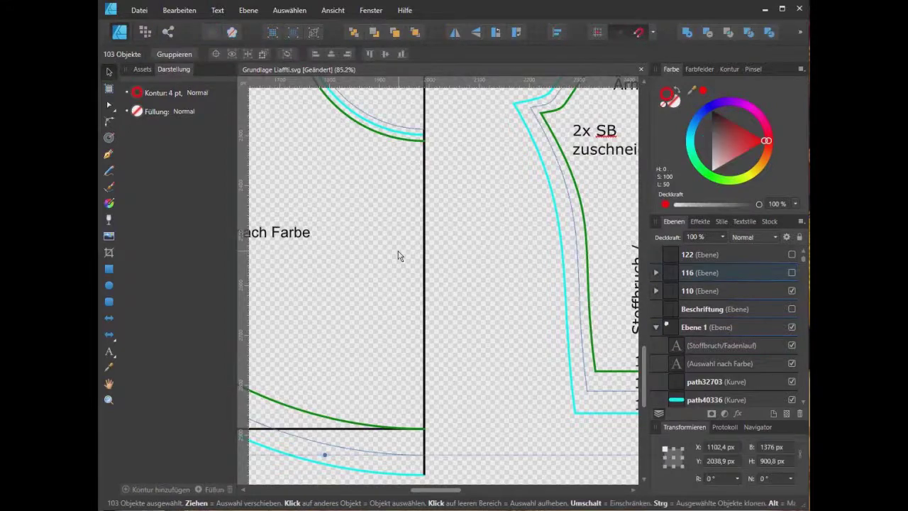
{"action": "left_click", "coordinate": [791, 291]}
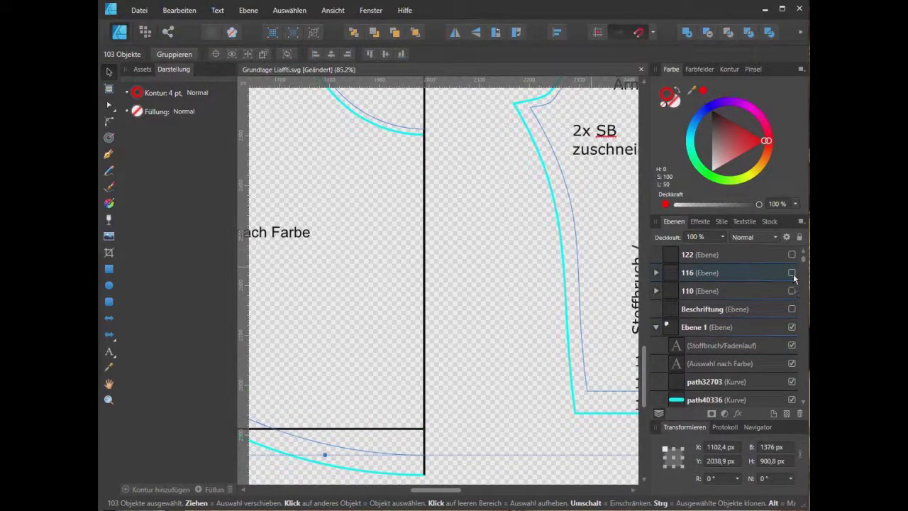
{"action": "left_click", "coordinate": [552, 227]}
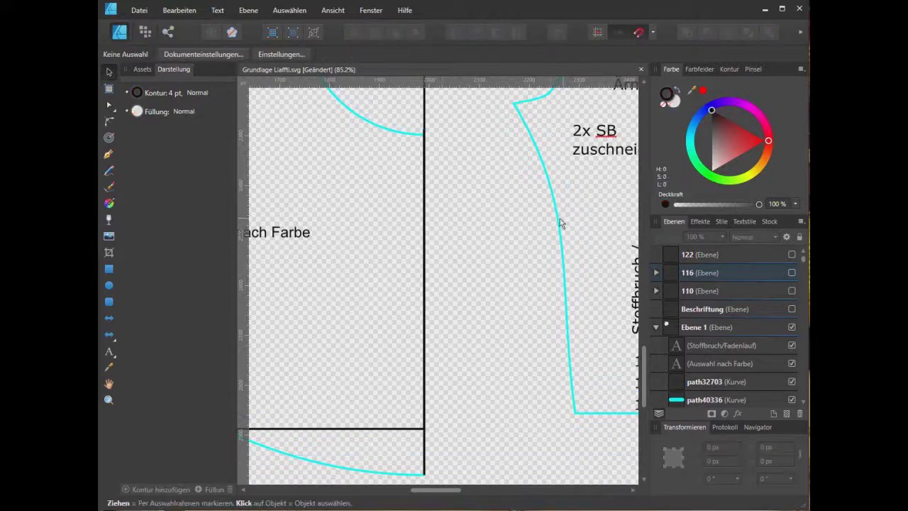
Step: Select all cyan-stroked outlines via Konturfarbe, delete them, and select layer 122
{"action": "left_click", "coordinate": [560, 222]}
{"action": "left_click", "coordinate": [289, 10]}
{"action": "mouse_move", "coordinate": [309, 88]}
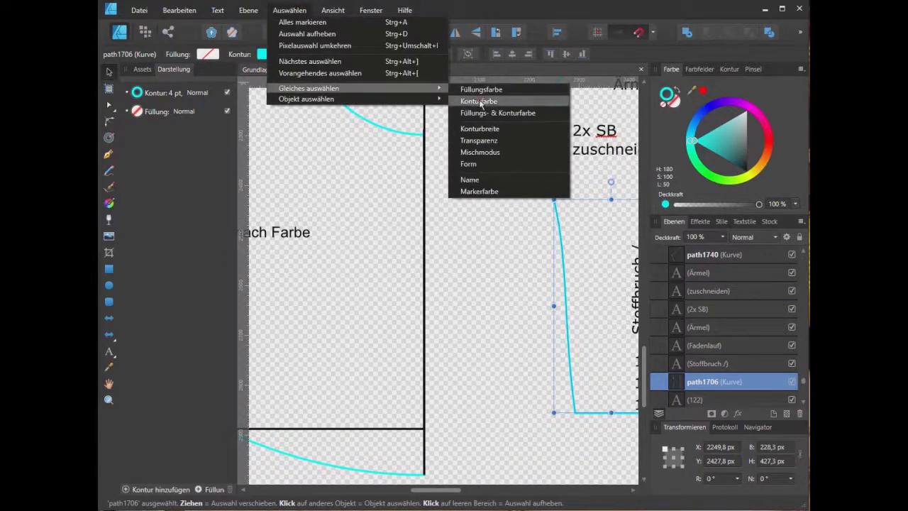
{"action": "left_click", "coordinate": [479, 100]}
{"action": "key", "text": "Delete"}
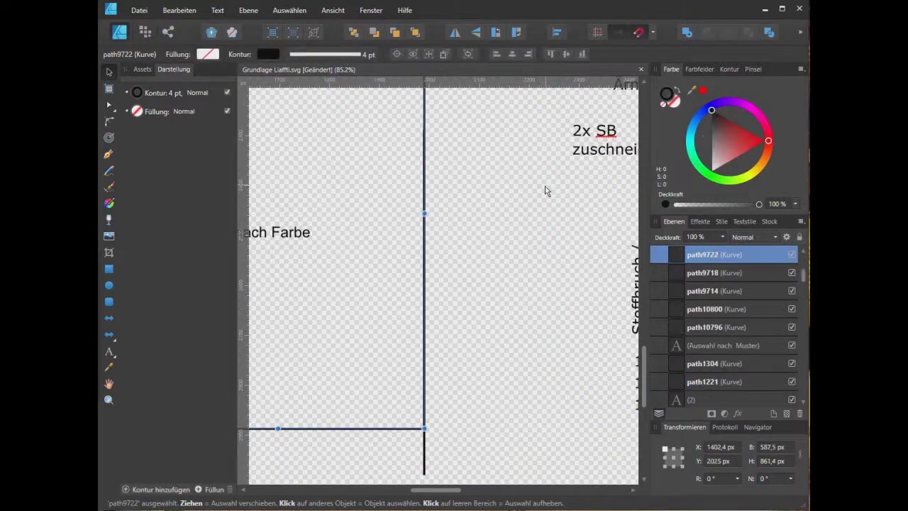
{"action": "scroll", "coordinate": [805, 280], "scroll_direction": "up", "scroll_amount": 5}
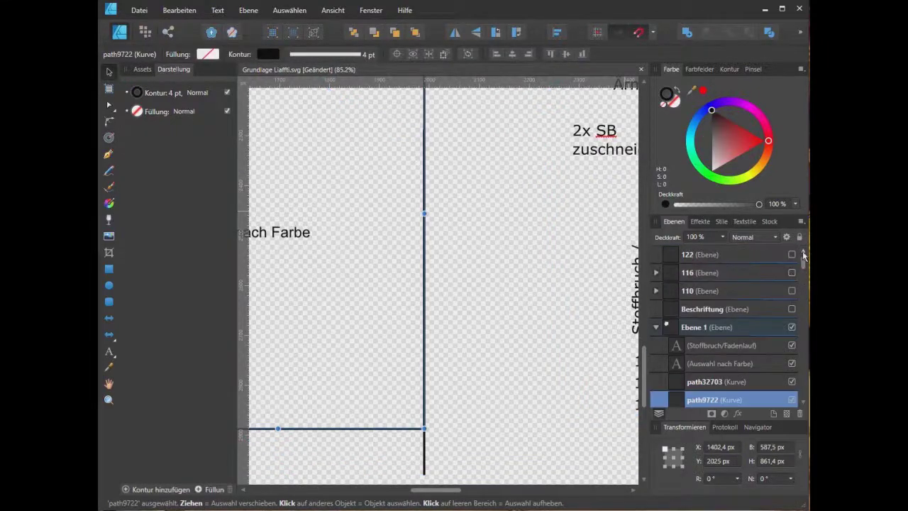
{"action": "left_click", "coordinate": [722, 260]}
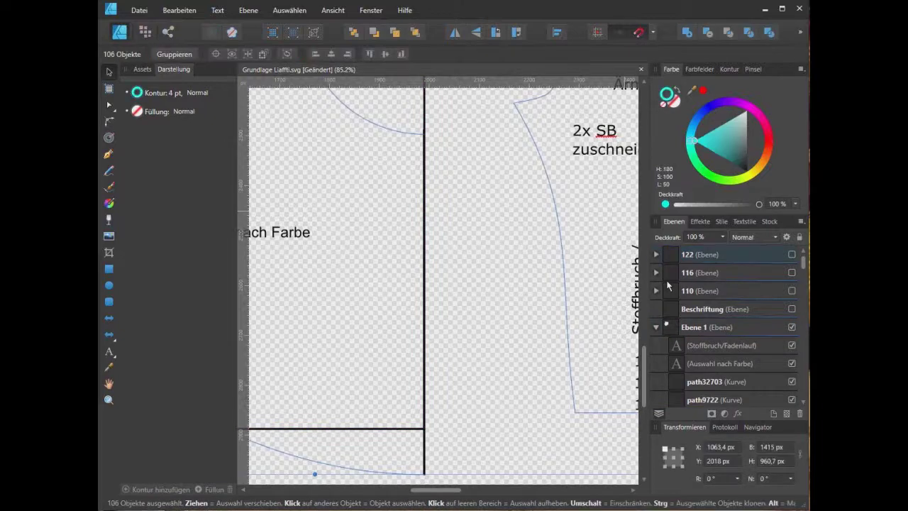
{"action": "left_click", "coordinate": [525, 273]}
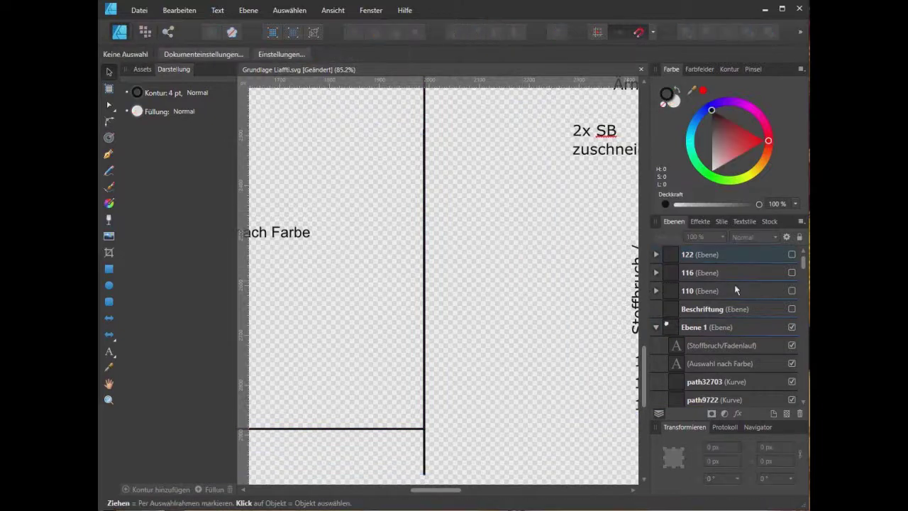
Step: Hide Ebene 1 and show layers 122, 116 and 110 to check their cyan, red and green outlines
{"action": "left_click", "coordinate": [792, 327]}
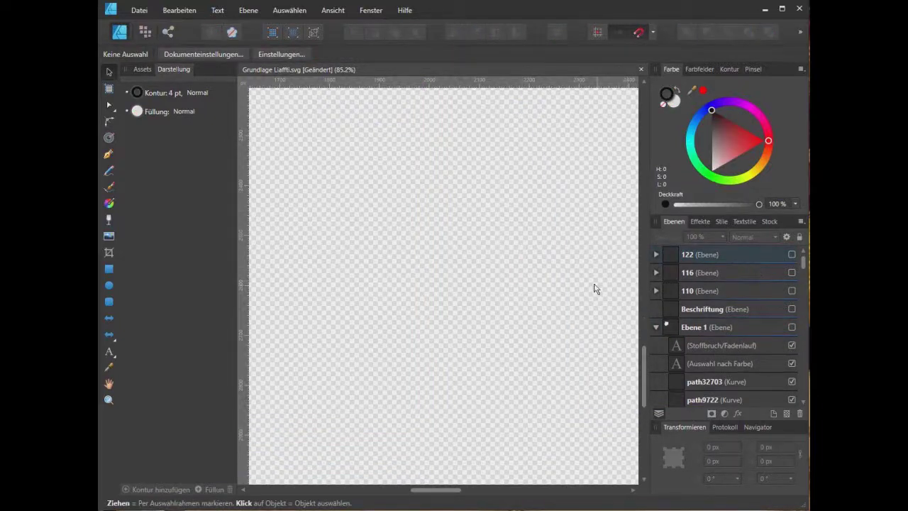
{"action": "scroll", "coordinate": [543, 279], "scroll_direction": "down", "scroll_amount": 2}
{"action": "scroll", "coordinate": [628, 273], "scroll_direction": "up", "scroll_amount": 1}
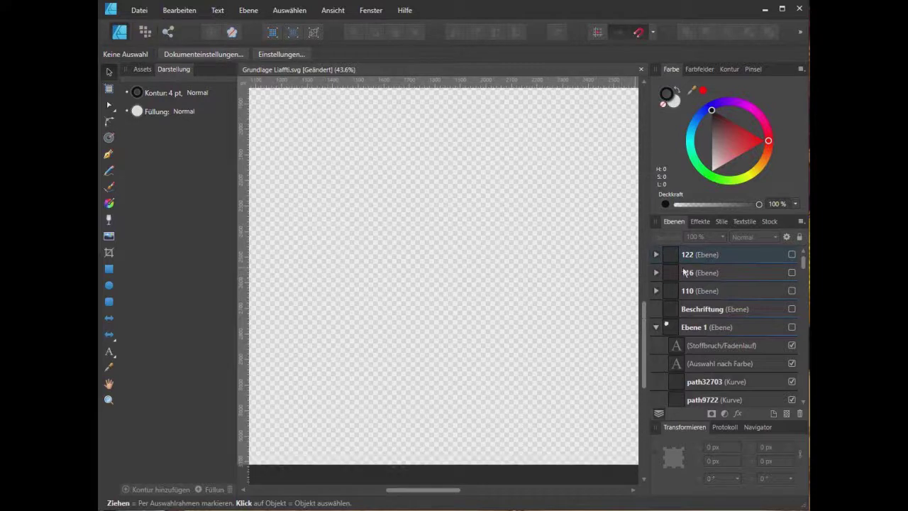
{"action": "left_click", "coordinate": [791, 254]}
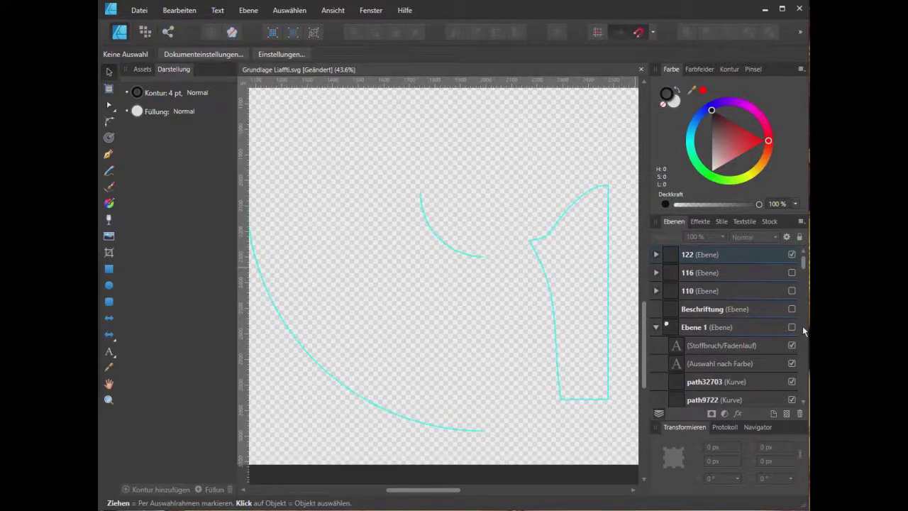
{"action": "left_click", "coordinate": [791, 272]}
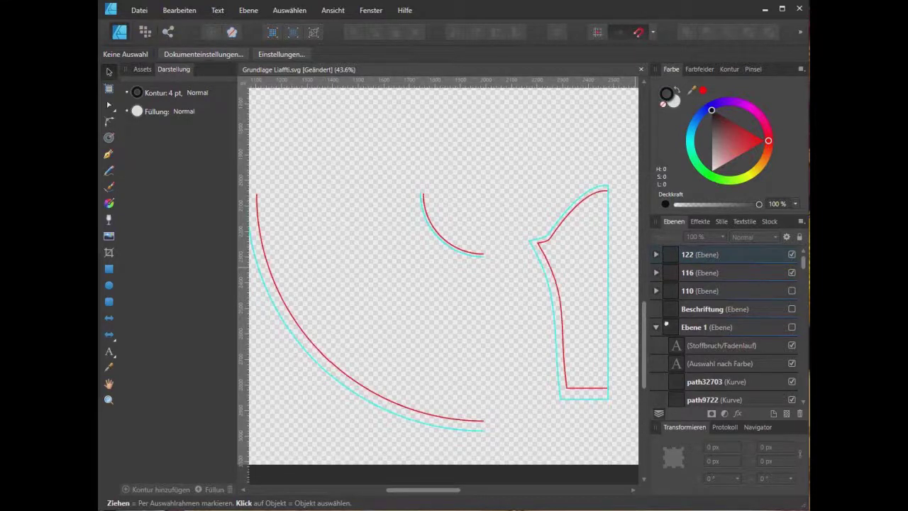
{"action": "left_click", "coordinate": [791, 291]}
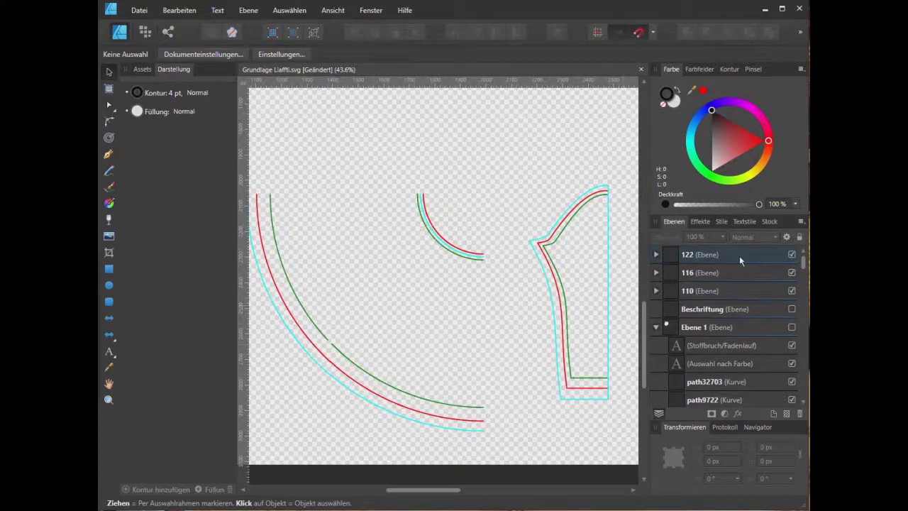
Step: Hide the three size layers again and show Beschriftung and Ebene 1
{"action": "left_click", "coordinate": [791, 290]}
{"action": "left_click", "coordinate": [791, 272]}
{"action": "left_click", "coordinate": [791, 254]}
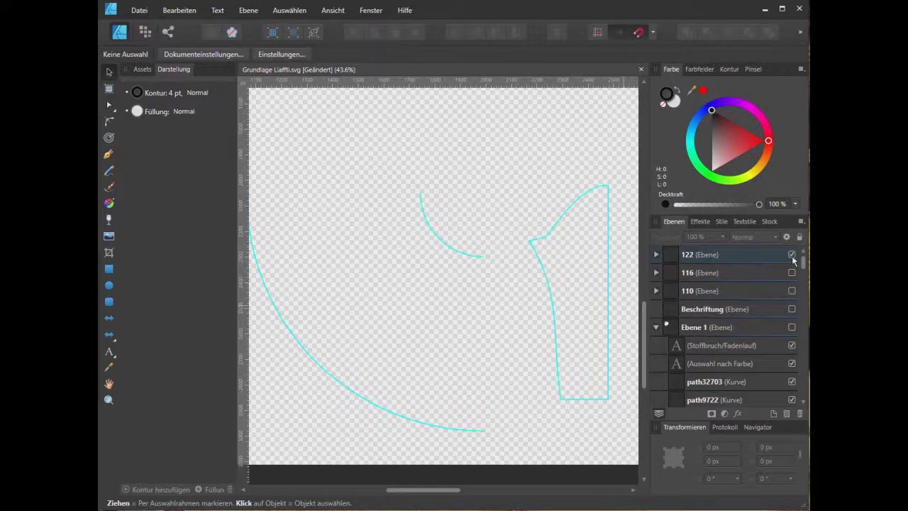
{"action": "left_click", "coordinate": [791, 309]}
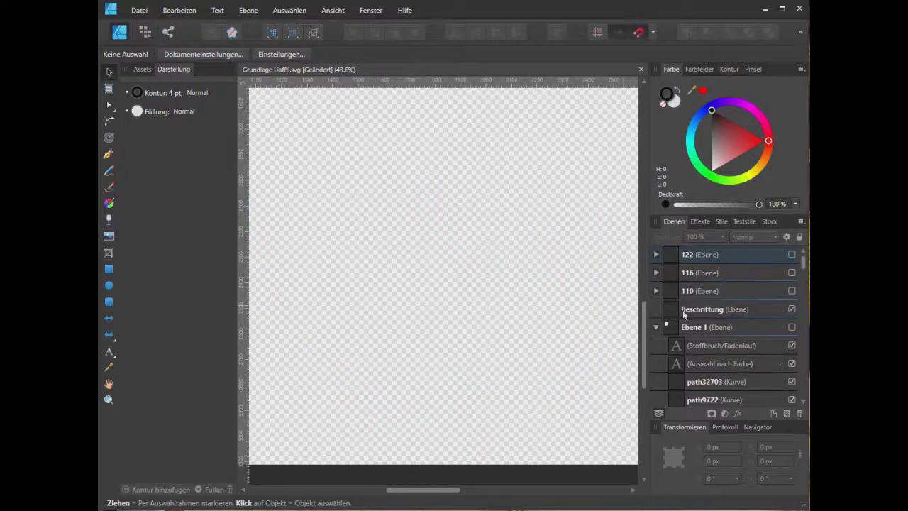
{"action": "left_click", "coordinate": [791, 326]}
{"action": "left_click", "coordinate": [596, 348]}
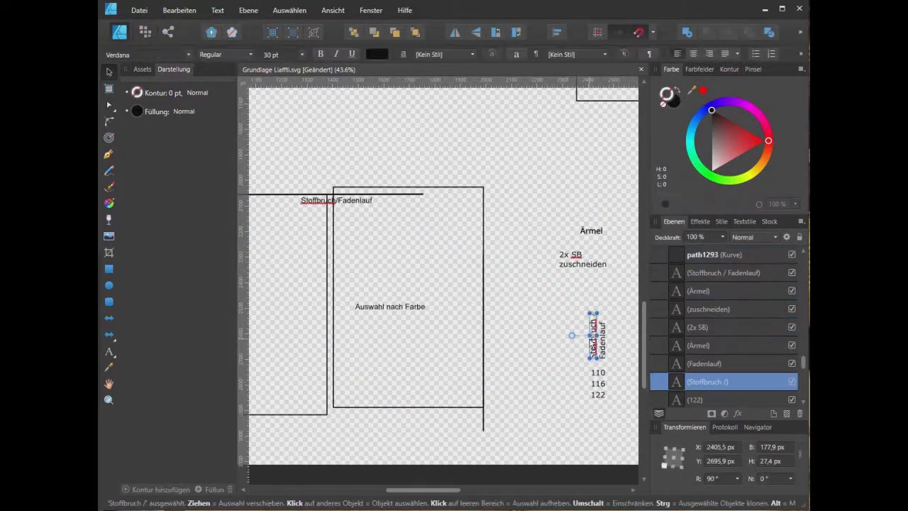
Step: Group the right-hand Ärmel labels and size numbers and cut the group from Ebene 1
{"action": "left_click", "coordinate": [544, 281]}
{"action": "left_click_drag", "start_coordinate": [522, 190], "coordinate": [640, 427]}
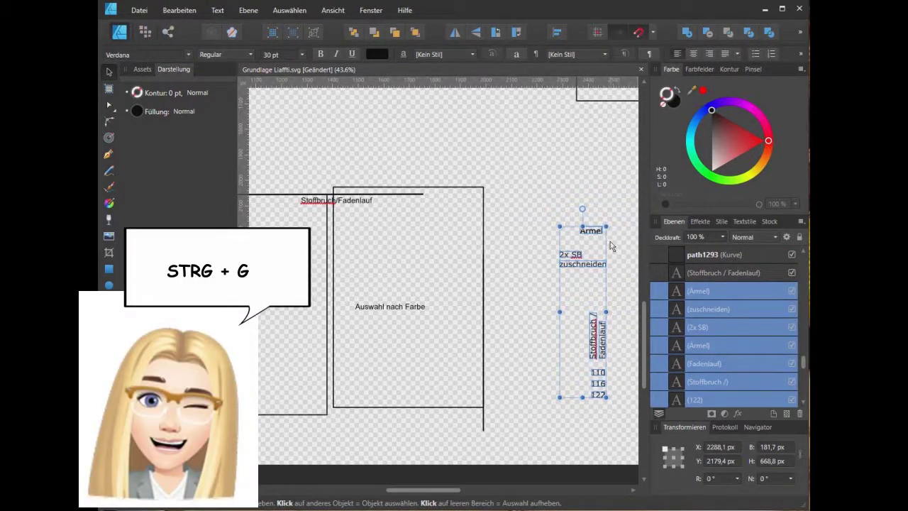
{"action": "key", "text": "ctrl+g"}
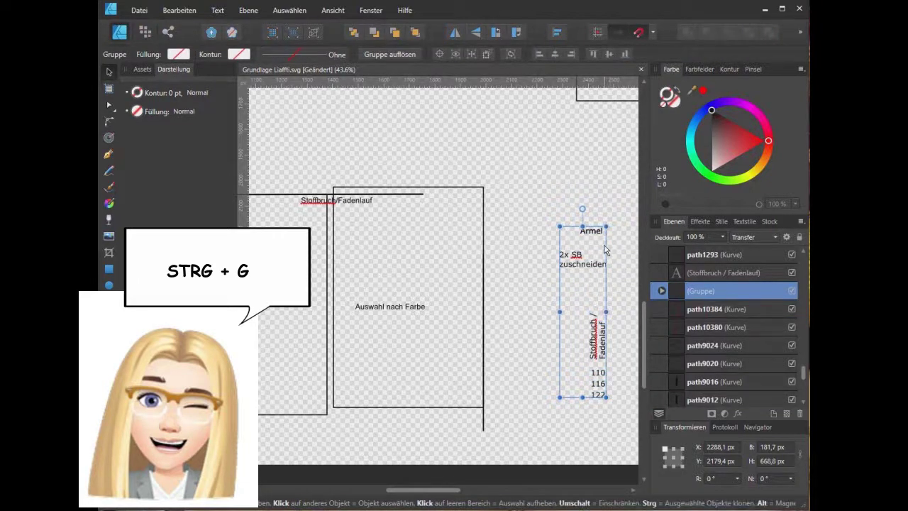
{"action": "key", "text": "Delete"}
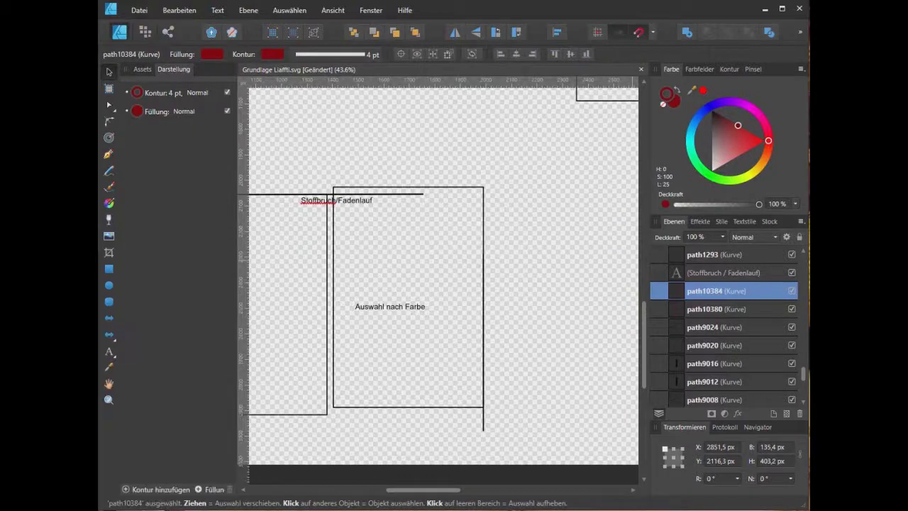
Step: Paste the label group into the Beschriftung layer and toggle it to confirm
{"action": "left_click_drag", "start_coordinate": [803, 381], "coordinate": [802, 259]}
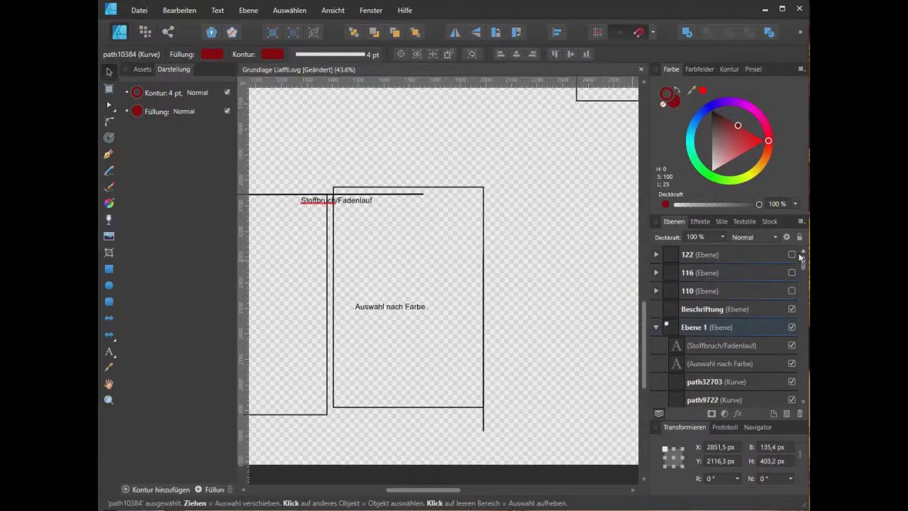
{"action": "left_click", "coordinate": [722, 310]}
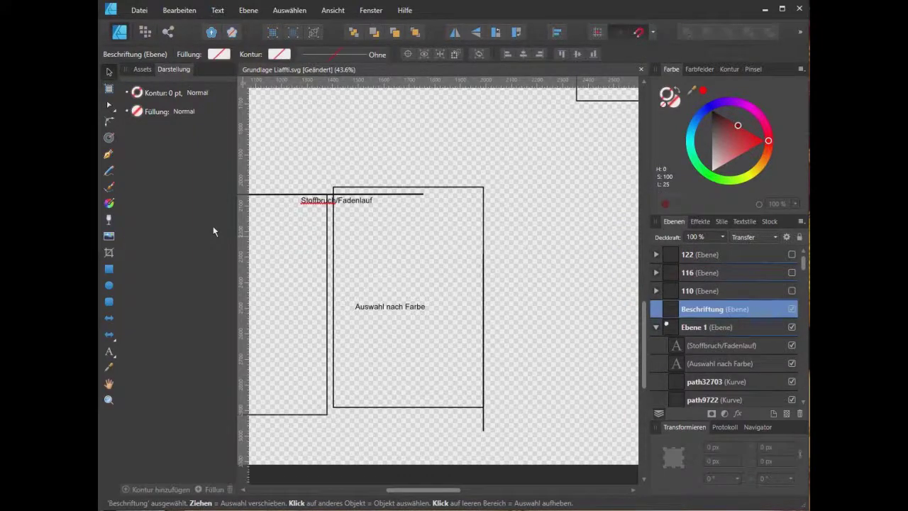
{"action": "key", "text": "ctrl+v"}
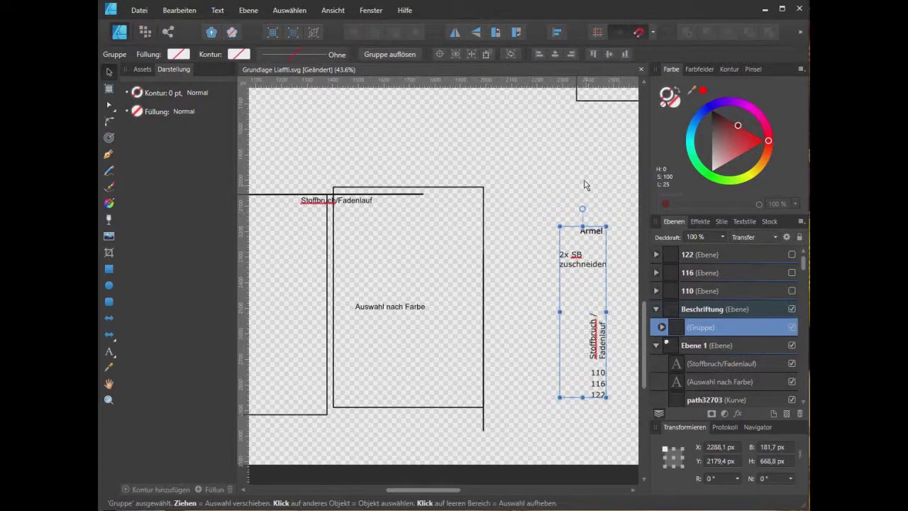
{"action": "left_click", "coordinate": [586, 189]}
{"action": "left_click", "coordinate": [790, 309]}
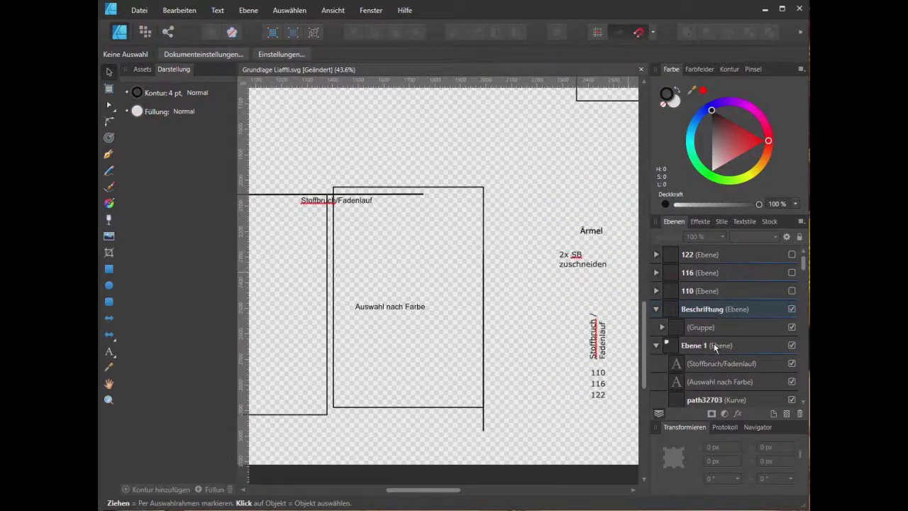
{"action": "left_click_drag", "start_coordinate": [712, 370], "coordinate": [574, 241]}
{"action": "scroll", "coordinate": [547, 229], "scroll_direction": "up", "scroll_amount": 3}
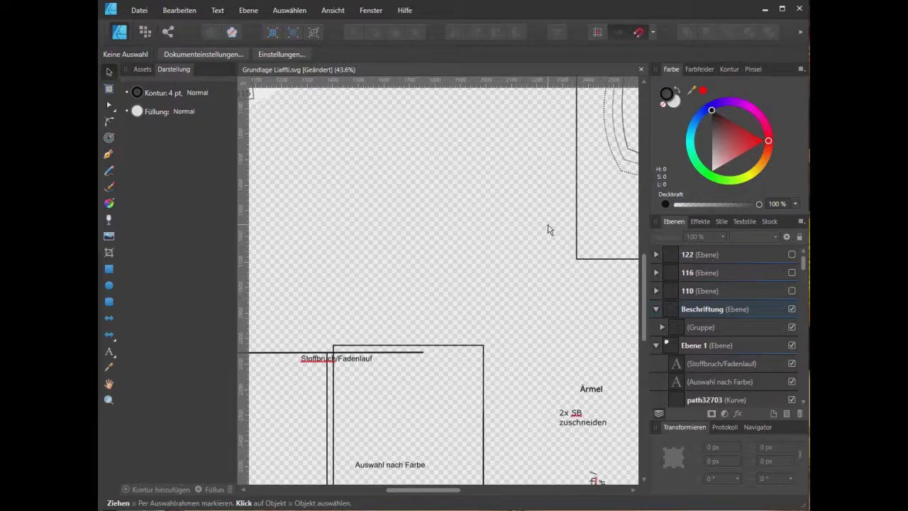
{"action": "left_click_drag", "start_coordinate": [547, 229], "coordinate": [478, 416]}
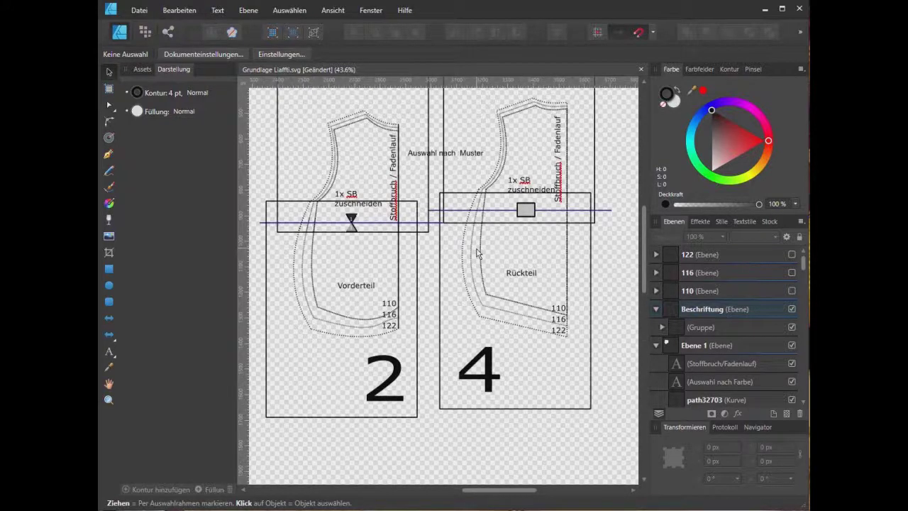
{"action": "scroll", "coordinate": [340, 333], "scroll_direction": "up", "scroll_amount": 2}
{"action": "scroll", "coordinate": [338, 325], "scroll_direction": "up", "scroll_amount": 2}
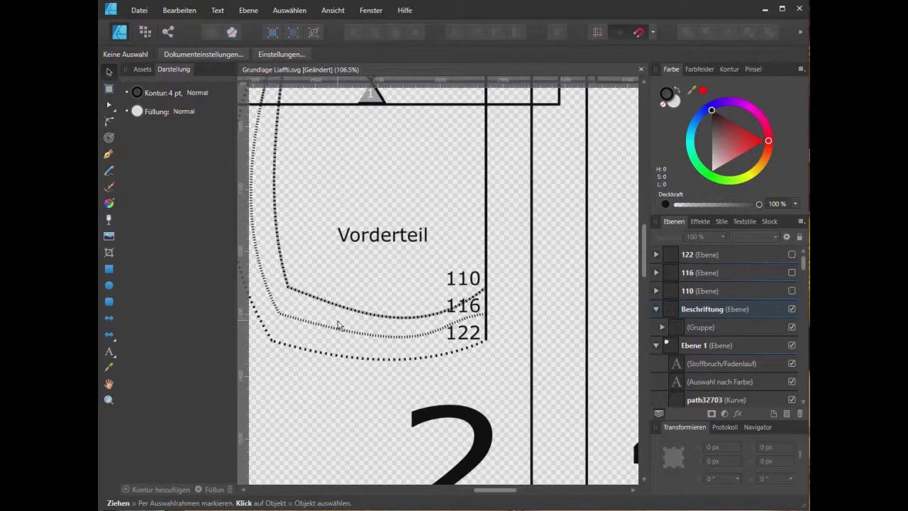
{"action": "scroll", "coordinate": [338, 325], "scroll_direction": "down", "scroll_amount": 1}
{"action": "left_click", "coordinate": [339, 313]}
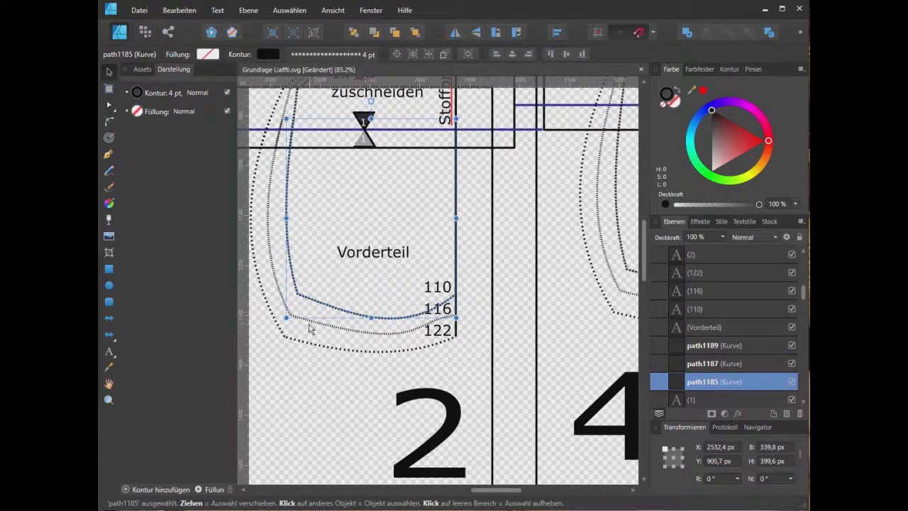
{"action": "left_click", "coordinate": [309, 328]}
{"action": "left_click", "coordinate": [306, 324]}
{"action": "left_click", "coordinate": [306, 346]}
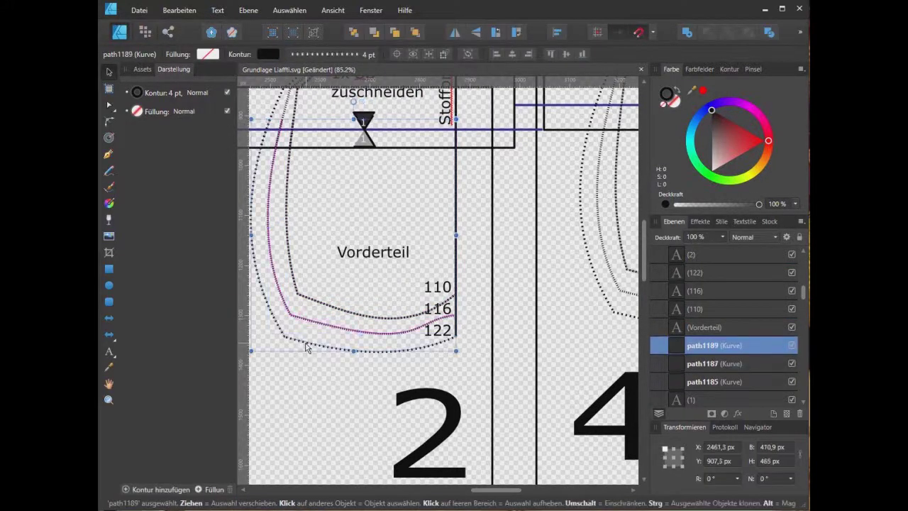
{"action": "scroll", "coordinate": [340, 315], "scroll_direction": "up", "scroll_amount": 3}
{"action": "scroll", "coordinate": [341, 315], "scroll_direction": "up", "scroll_amount": 3}
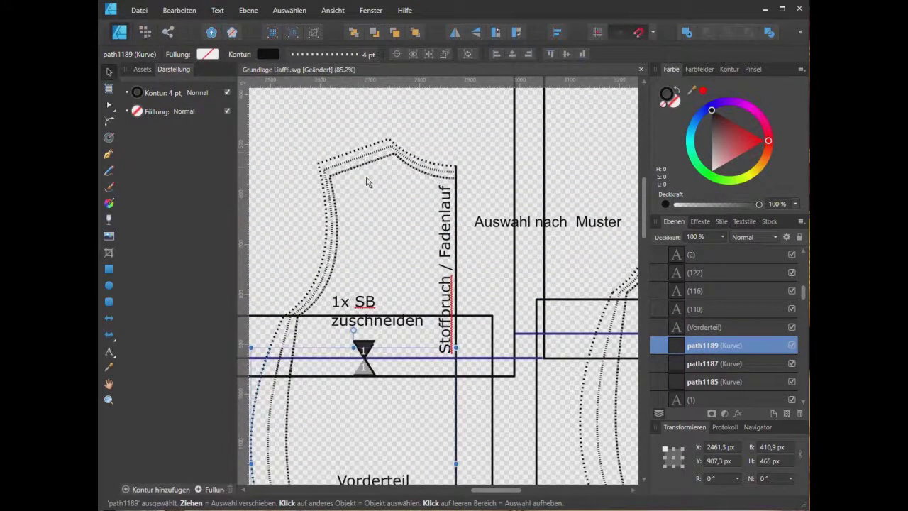
{"action": "left_click", "coordinate": [358, 197]}
{"action": "left_click", "coordinate": [289, 10]}
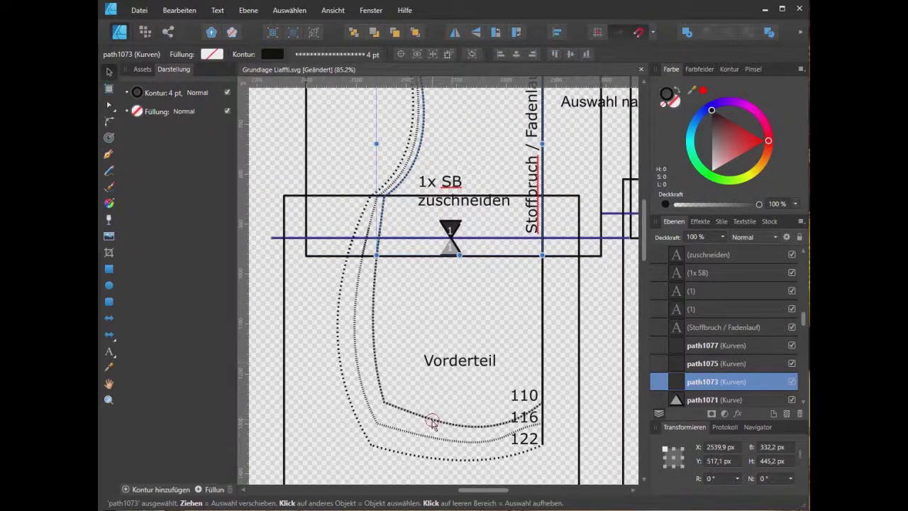
Step: Select the four innermost size-110 curves of the Vorderteil and Rückteil pieces
{"action": "left_click", "coordinate": [434, 421]}
{"action": "key", "text": "alt"}
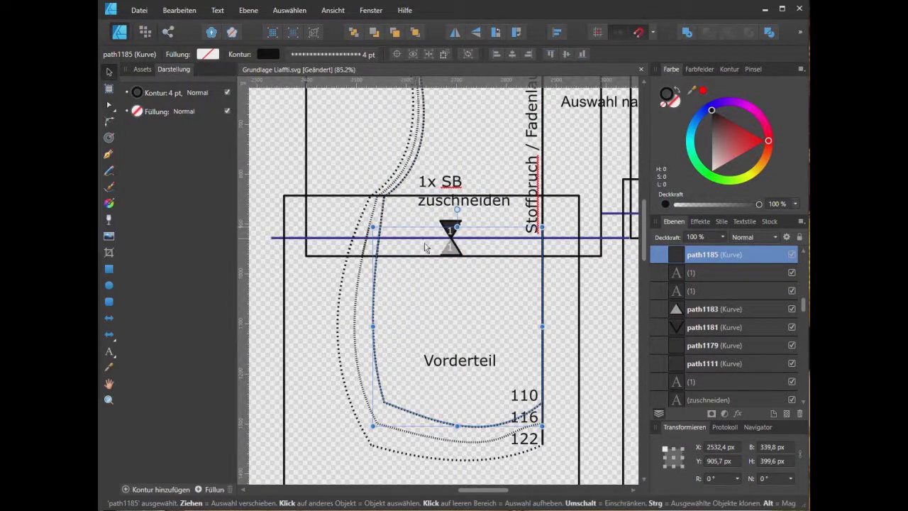
{"action": "key", "text": "alt"}
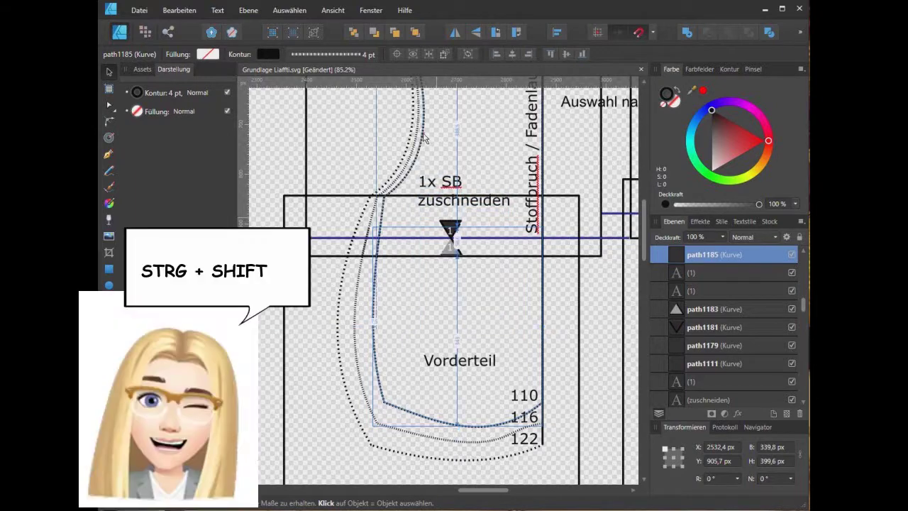
{"action": "left_click", "coordinate": [487, 202], "text": "ctrl+shift"}
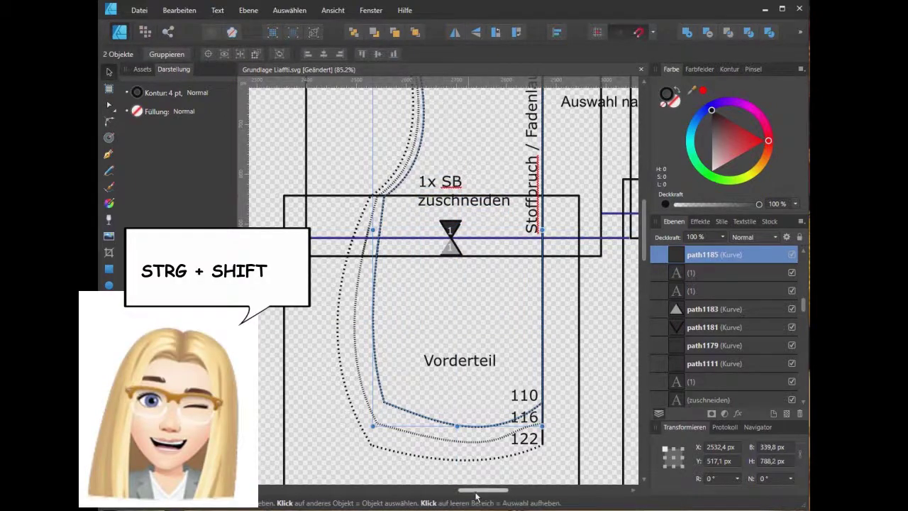
{"action": "scroll", "coordinate": [489, 256], "scroll_direction": "right", "scroll_amount": 5}
{"action": "scroll", "coordinate": [479, 300], "scroll_direction": "right", "scroll_amount": 1}
{"action": "left_click", "coordinate": [495, 309], "text": "ctrl+shift"}
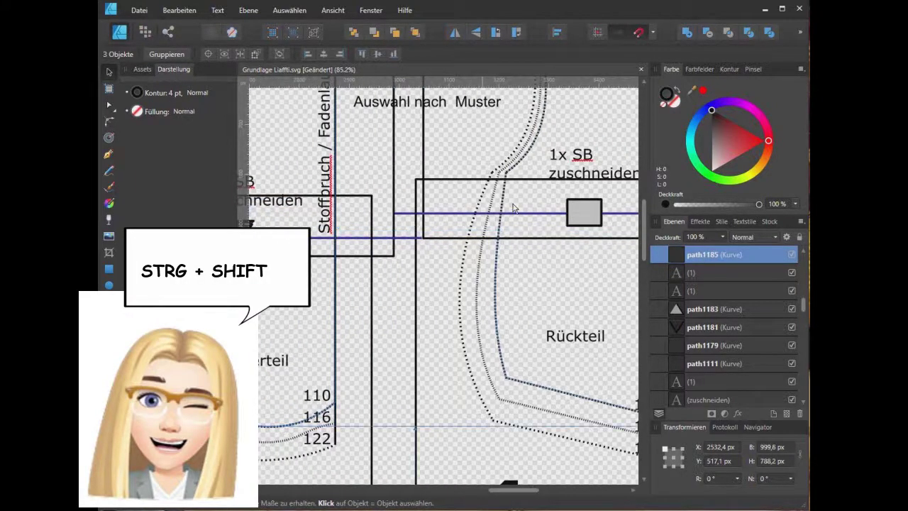
{"action": "left_click", "coordinate": [518, 174], "text": "ctrl+shift"}
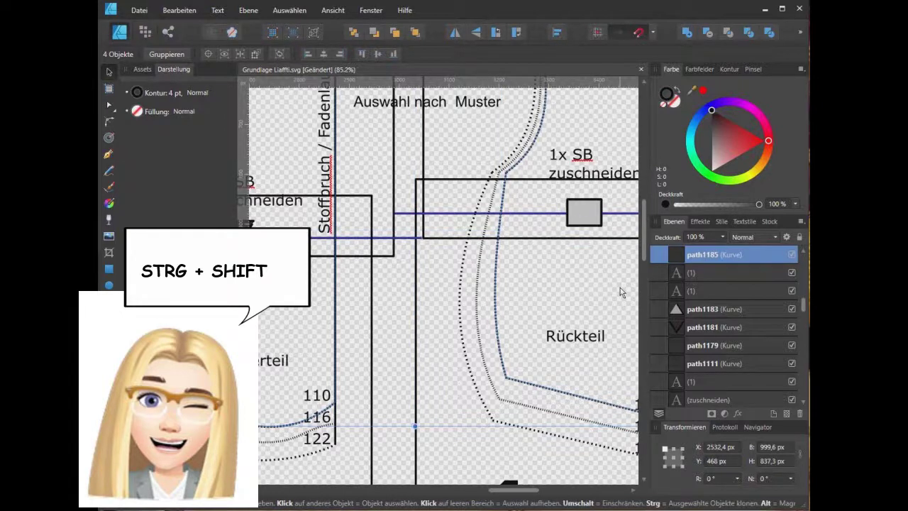
Step: Cut those four curves and paste them into layer 110
{"action": "key", "text": "ctrl+x"}
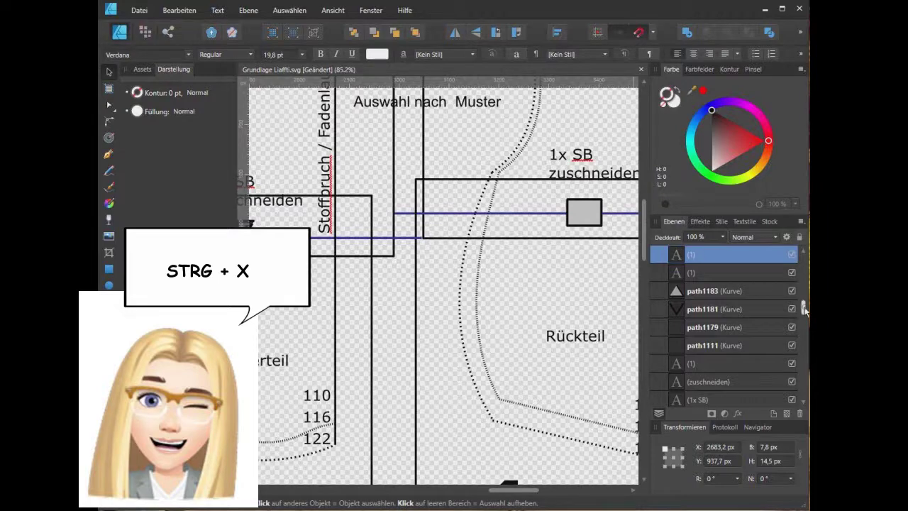
{"action": "left_click_drag", "start_coordinate": [804, 309], "coordinate": [802, 264]}
{"action": "left_click", "coordinate": [734, 296]}
{"action": "key", "text": "ctrl+v"}
Step: Select the pasted Rückteil and Vorderteil curves to check them, then clear the selection
{"action": "left_click", "coordinate": [480, 325]}
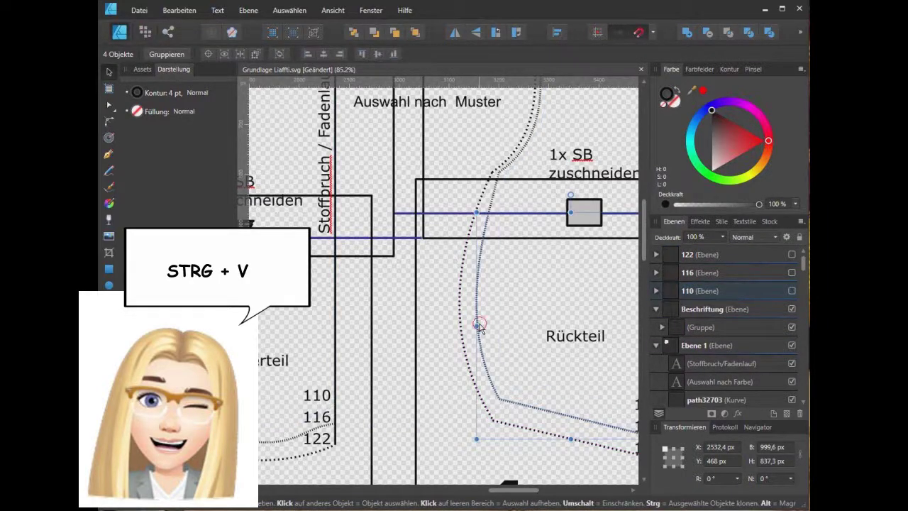
{"action": "left_click", "coordinate": [519, 157], "text": "shift"}
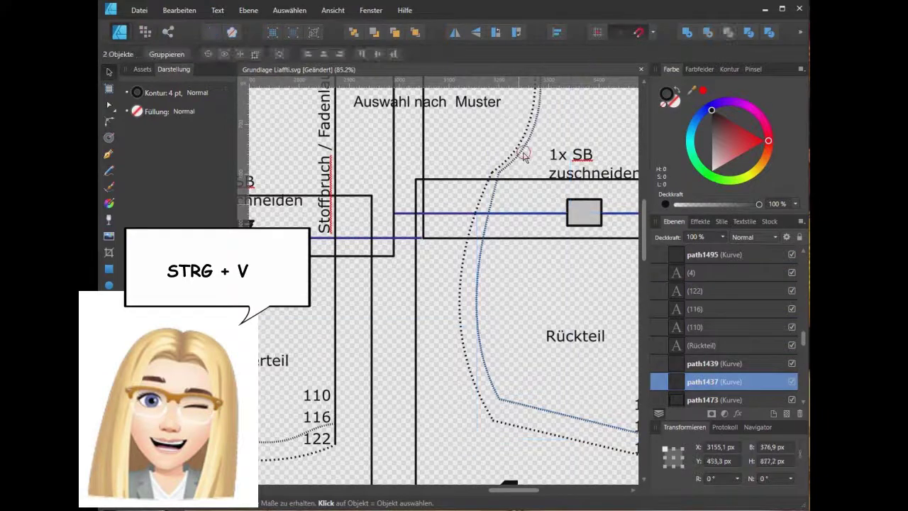
{"action": "left_click", "coordinate": [285, 445], "text": "shift"}
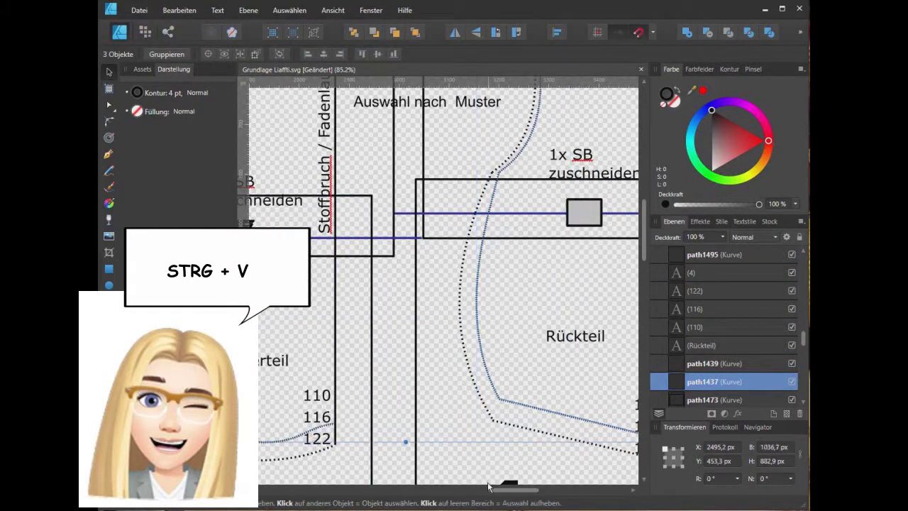
{"action": "left_click_drag", "start_coordinate": [501, 490], "coordinate": [473, 491]}
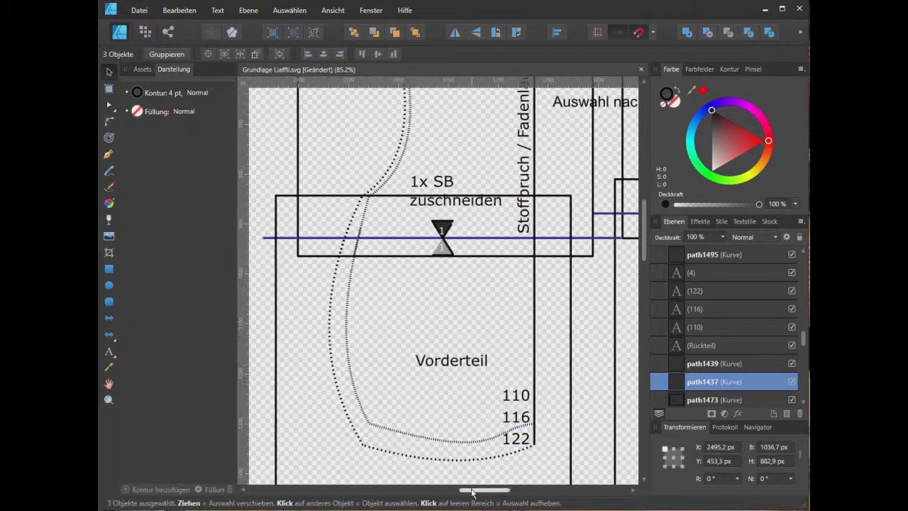
{"action": "right_click", "coordinate": [406, 154]}
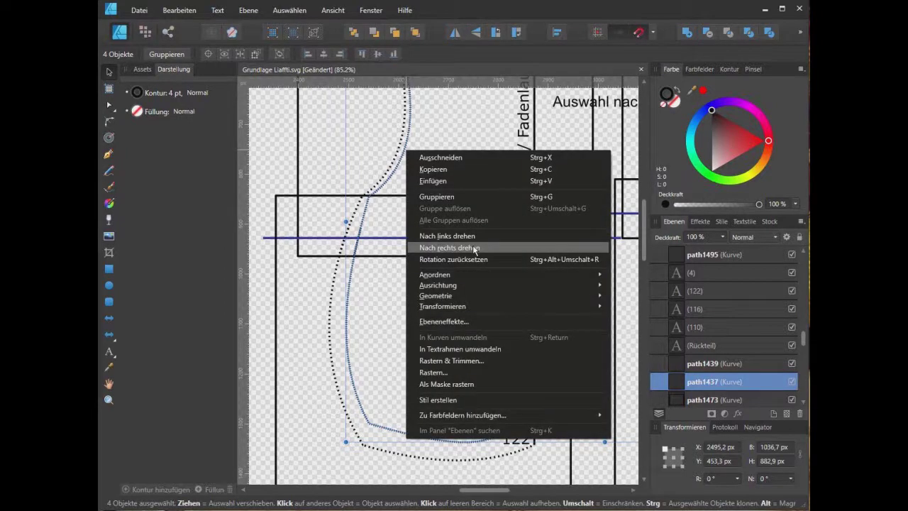
{"action": "left_click", "coordinate": [437, 123]}
{"action": "left_click", "coordinate": [359, 199]}
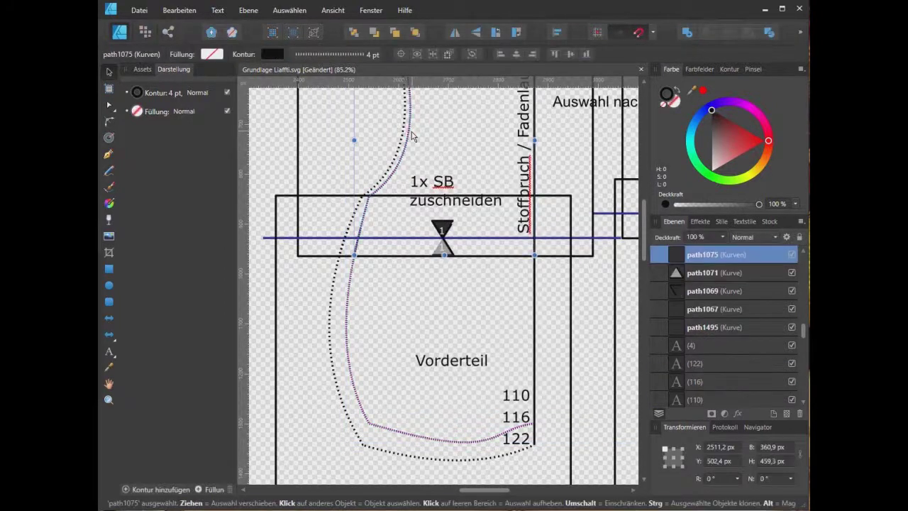
{"action": "left_click", "coordinate": [350, 300], "text": "shift"}
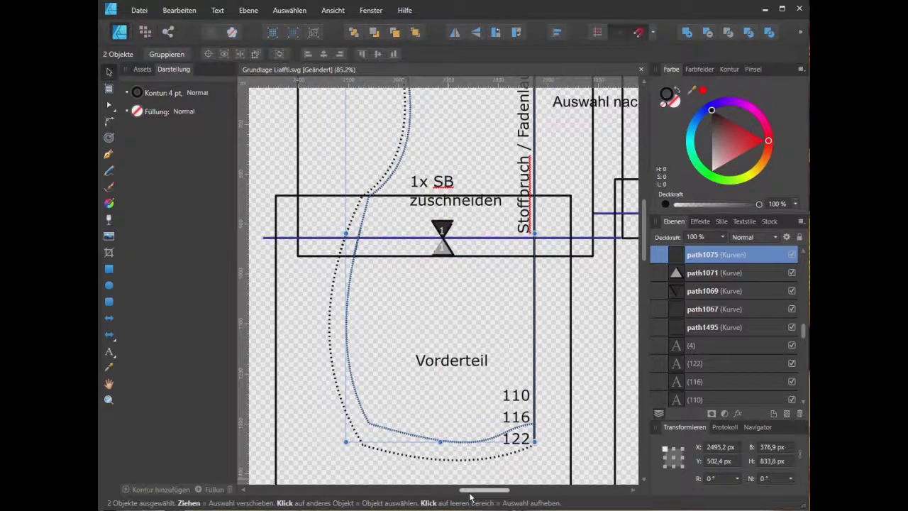
{"action": "left_click_drag", "start_coordinate": [485, 489], "coordinate": [518, 489]}
{"action": "left_click", "coordinate": [451, 325]}
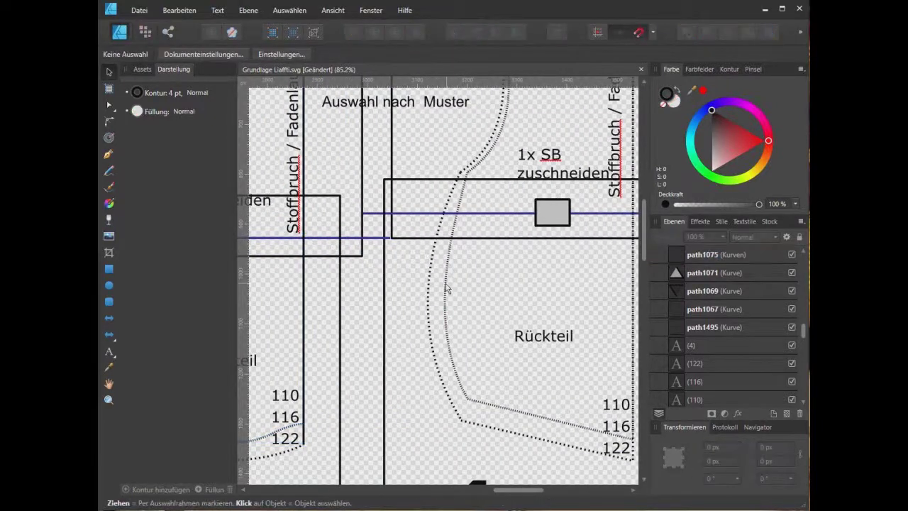
Step: Select four inner Rückteil and Vorderteil curves and cut them
{"action": "left_click", "coordinate": [446, 285]}
{"action": "scroll", "coordinate": [446, 286], "scroll_direction": "down", "scroll_amount": 2}
{"action": "scroll", "coordinate": [446, 286], "scroll_direction": "down", "scroll_amount": 1}
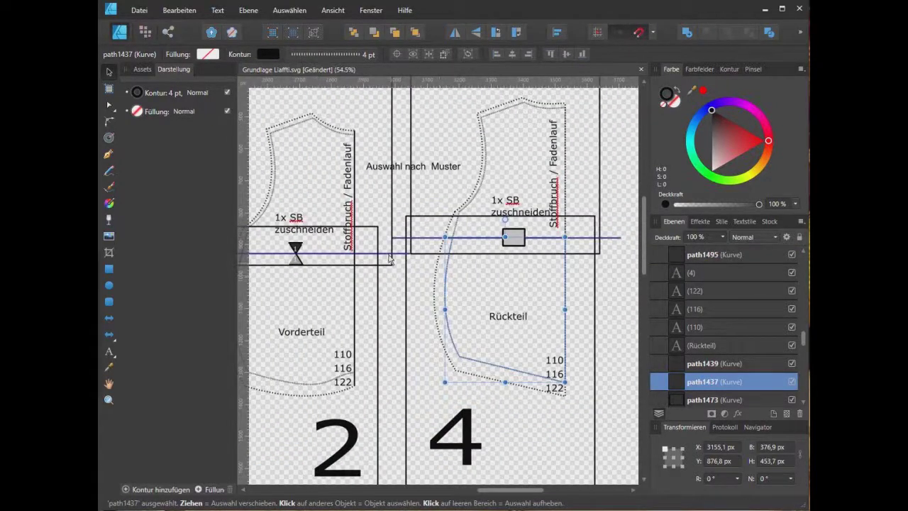
{"action": "left_click", "coordinate": [470, 210], "text": "shift"}
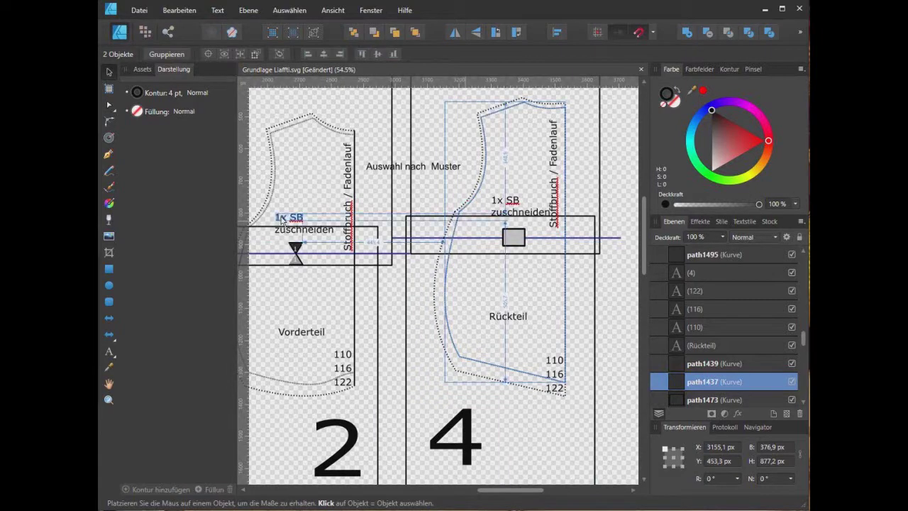
{"action": "left_click", "coordinate": [268, 206], "text": "shift"}
{"action": "left_click", "coordinate": [275, 380], "text": "shift"}
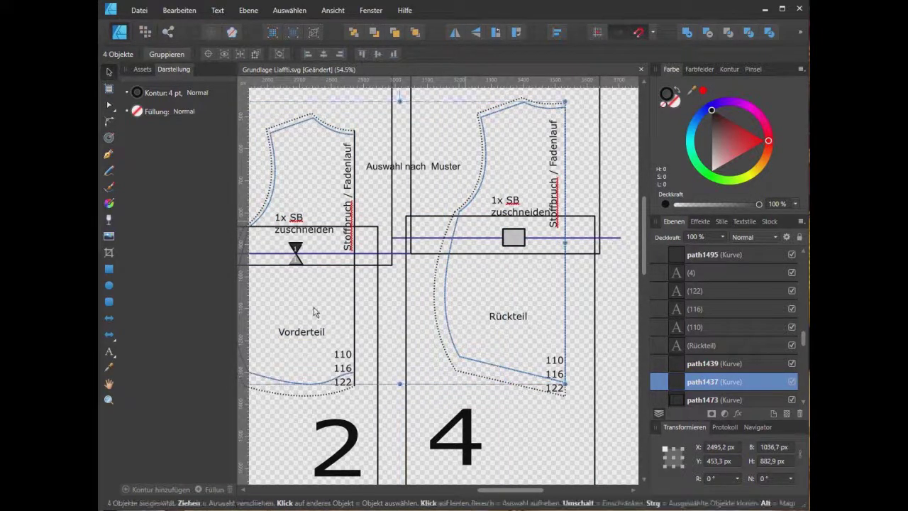
{"action": "key", "text": "Delete"}
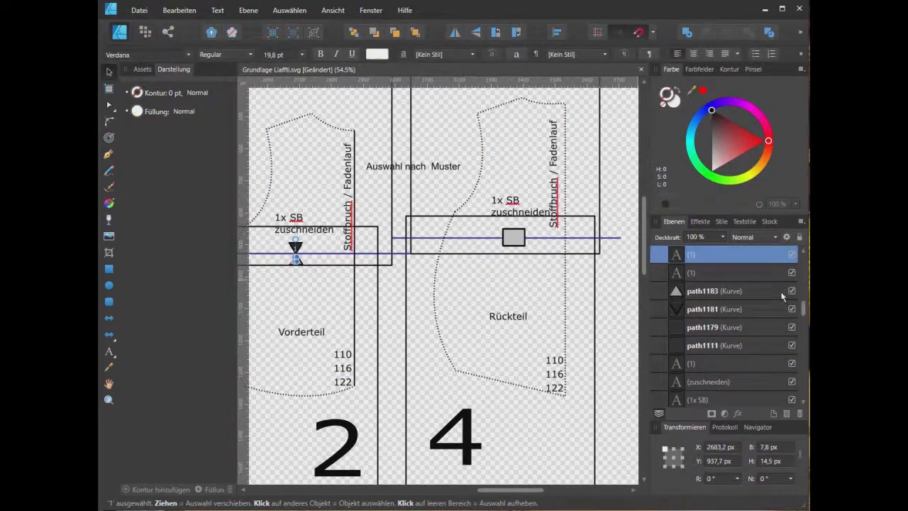
Step: On layer 116, cut the dotted Rückteil and Vorderteil outline curves
{"action": "left_click_drag", "start_coordinate": [805, 309], "coordinate": [802, 260]}
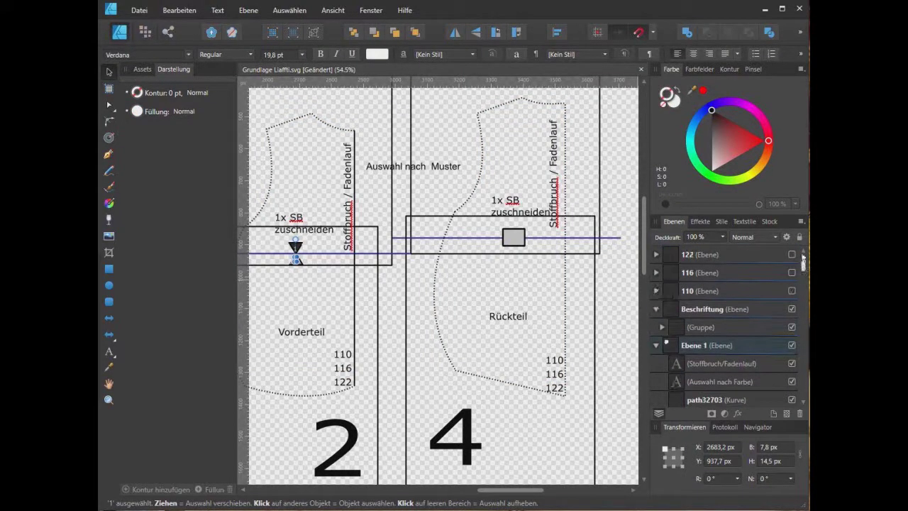
{"action": "left_click", "coordinate": [735, 272]}
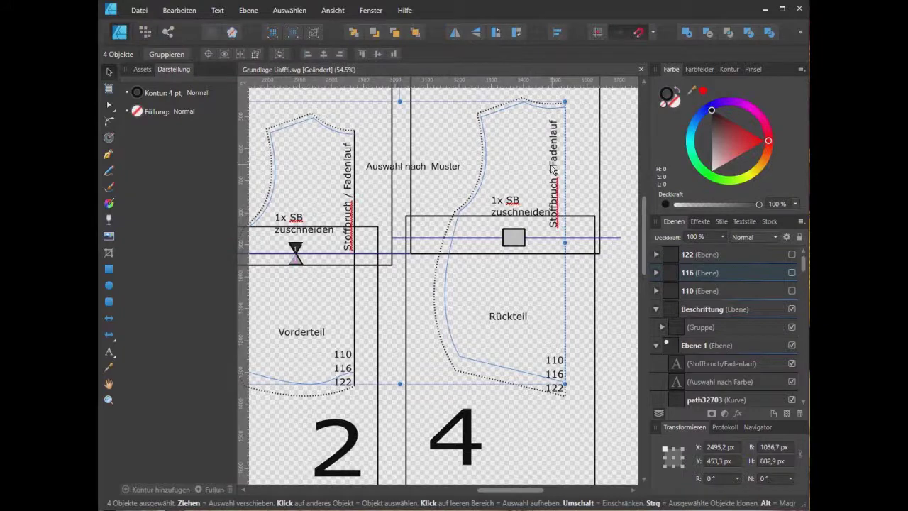
{"action": "left_click", "coordinate": [482, 183]}
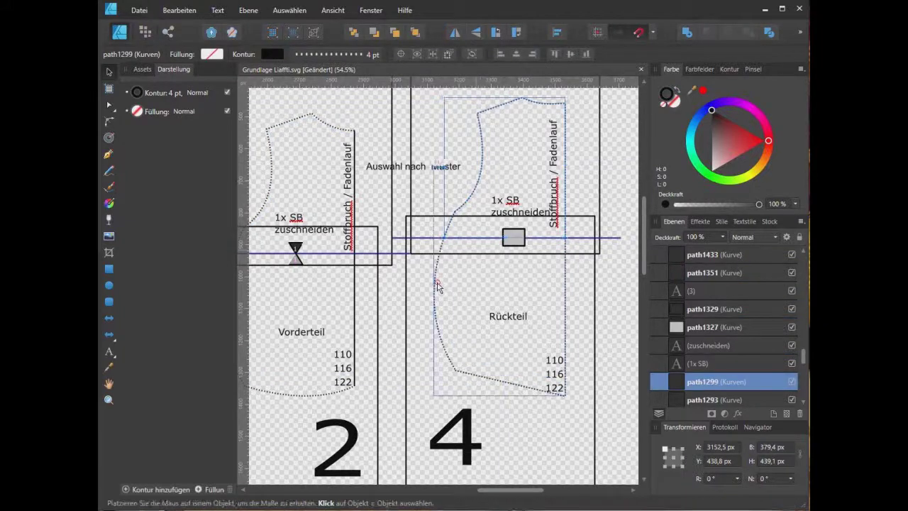
{"action": "left_click", "coordinate": [335, 146], "text": "shift"}
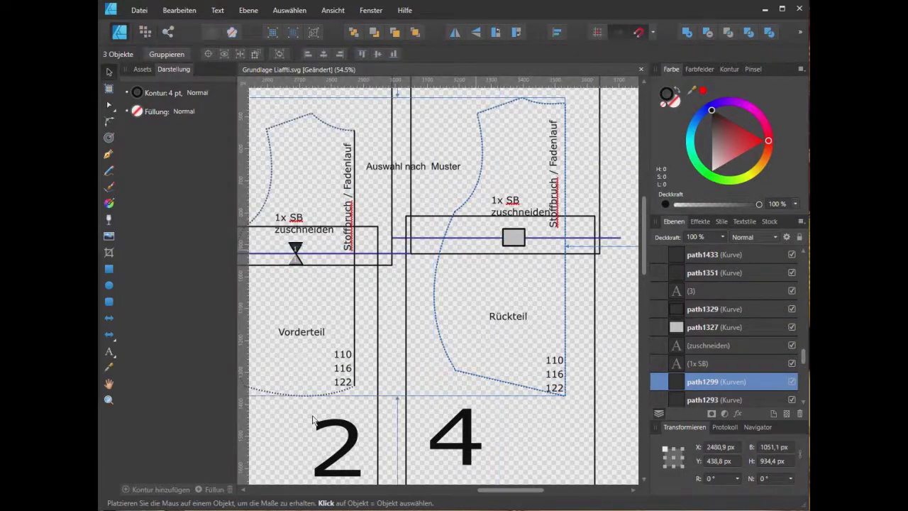
{"action": "left_click", "coordinate": [278, 392], "text": "shift"}
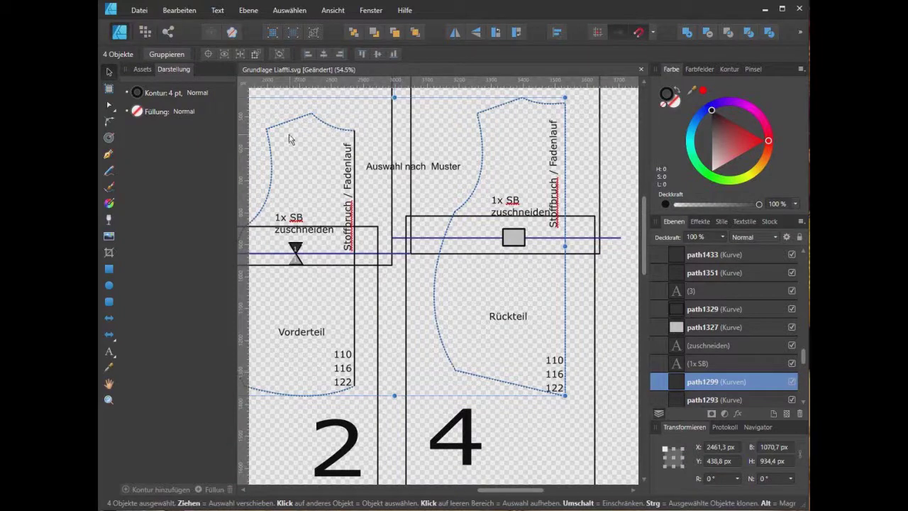
{"action": "right_click", "coordinate": [336, 129]}
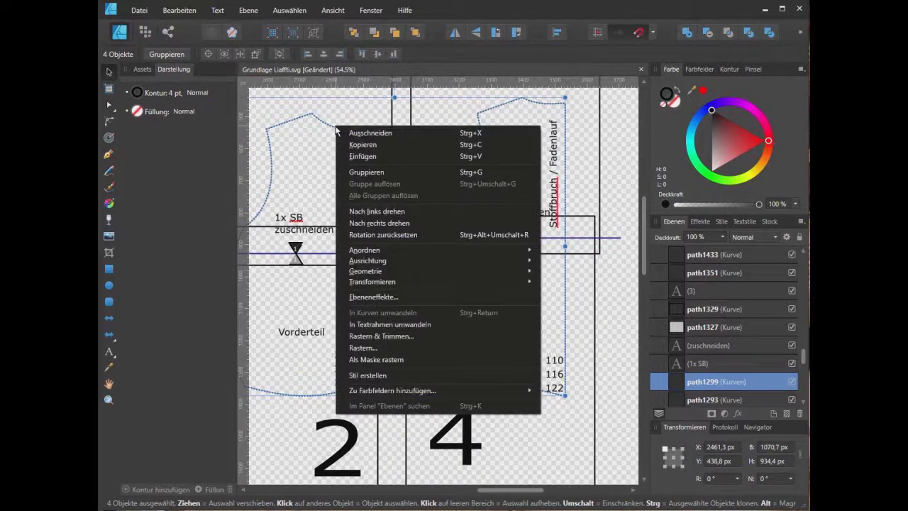
{"action": "left_click", "coordinate": [374, 140]}
{"action": "left_click", "coordinate": [731, 254]}
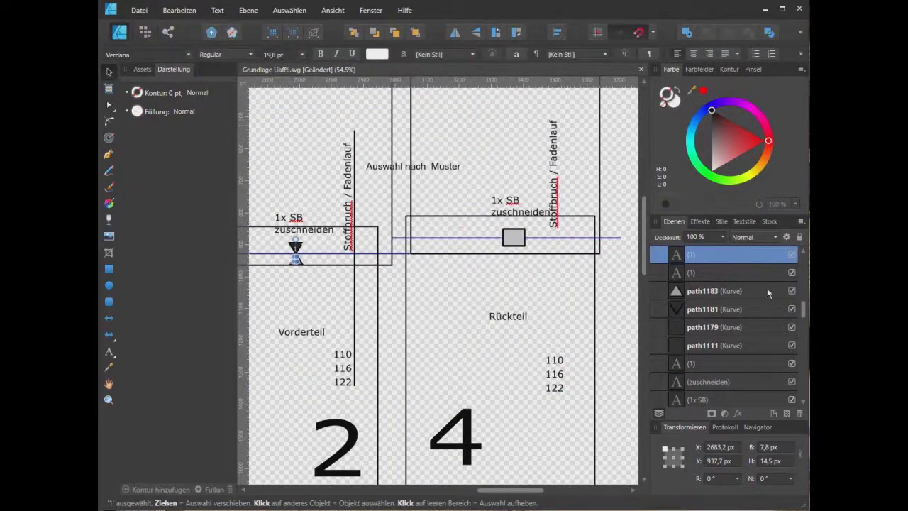
Step: Paste the four outline curves into layer 122 and clear the selection
{"action": "left_click_drag", "start_coordinate": [800, 312], "coordinate": [801, 252]}
{"action": "left_click", "coordinate": [745, 253]}
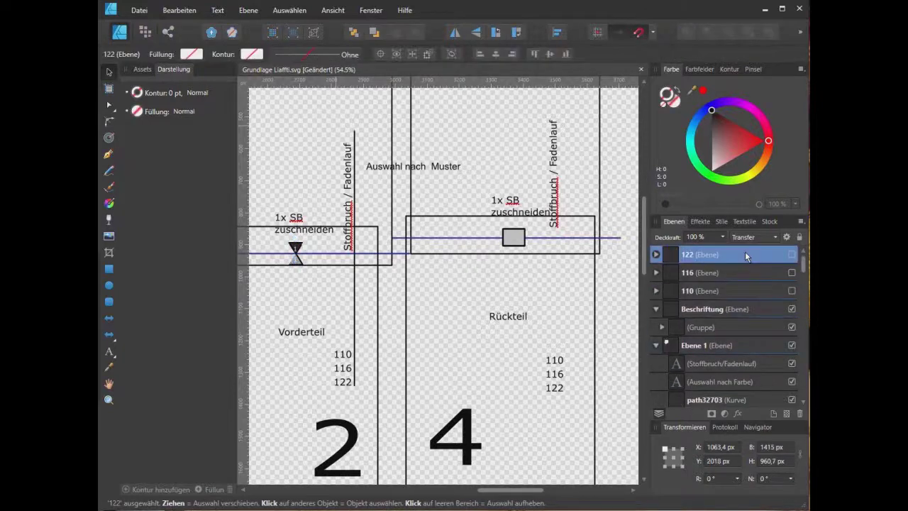
{"action": "key", "text": "ctrl+v"}
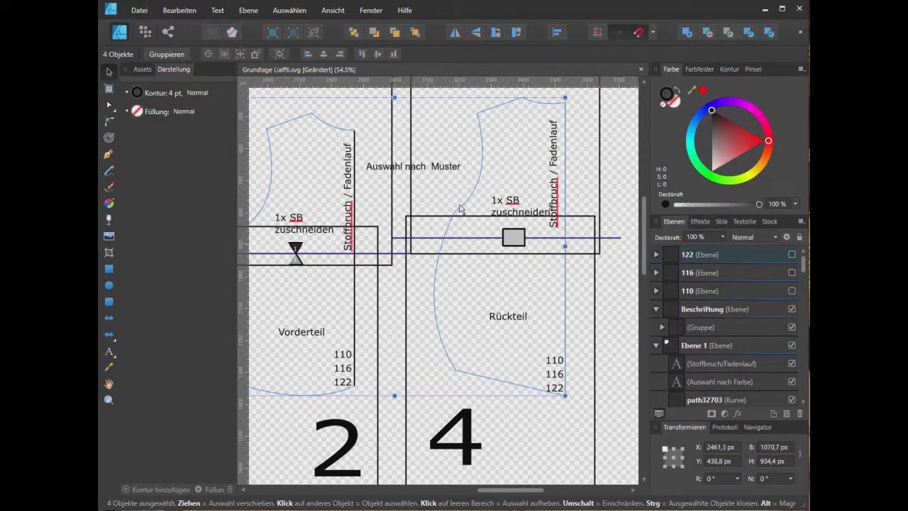
{"action": "left_click", "coordinate": [473, 160]}
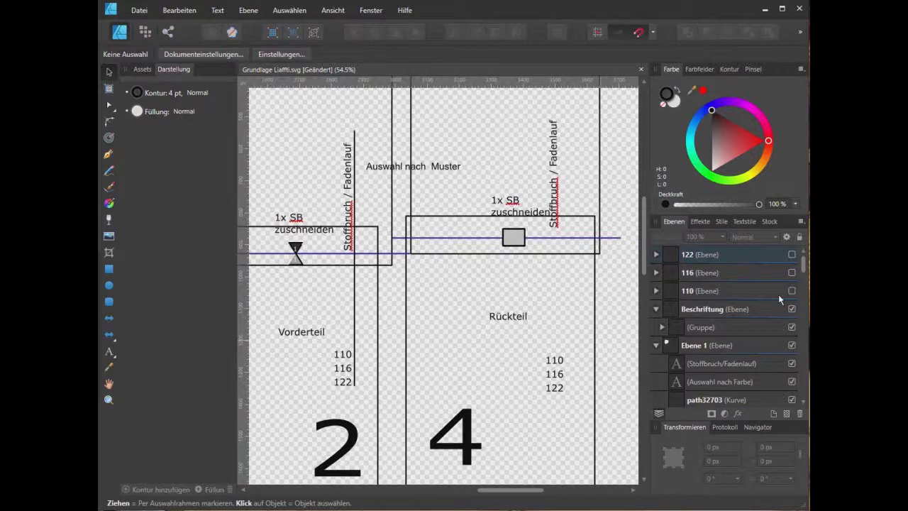
{"action": "left_click", "coordinate": [248, 10]}
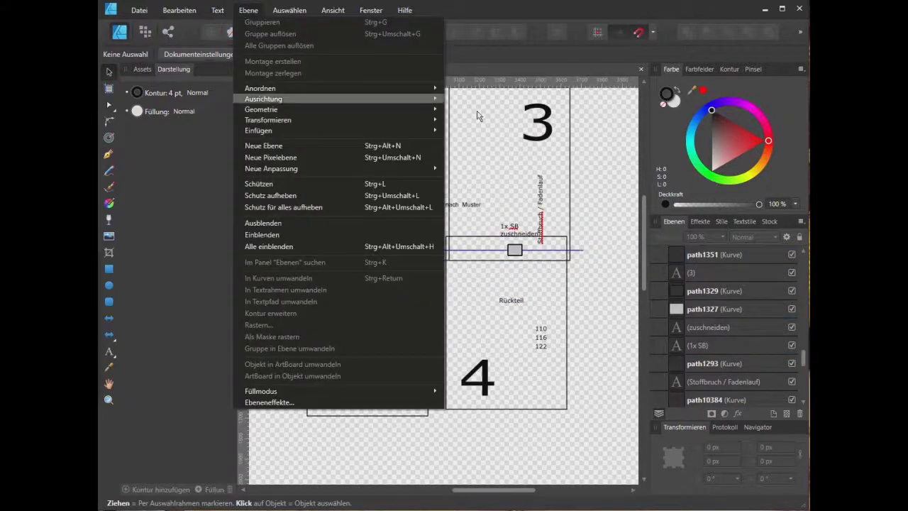
Step: Select all 35 text labels via Objekt auswählen > Grafiktext and cut them
{"action": "left_click", "coordinate": [599, 159]}
{"action": "left_click", "coordinate": [541, 195]}
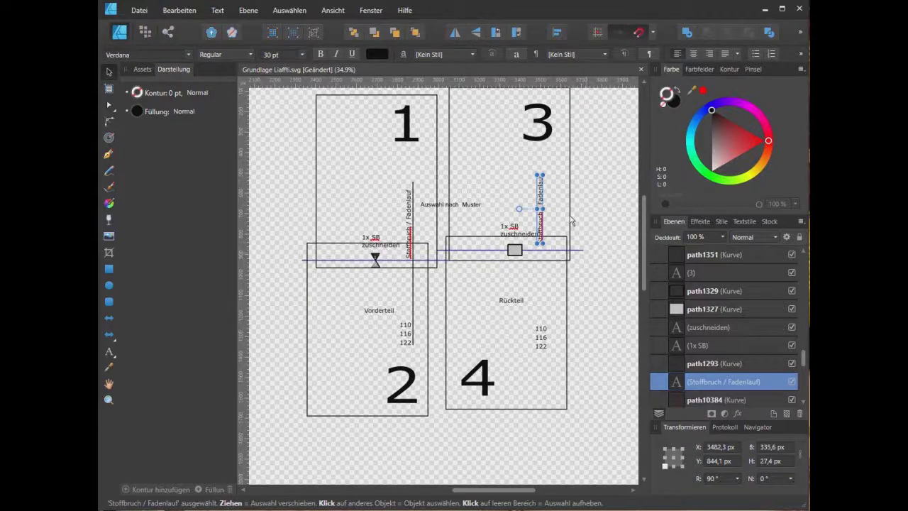
{"action": "left_click", "coordinate": [610, 182]}
{"action": "left_click", "coordinate": [289, 10]}
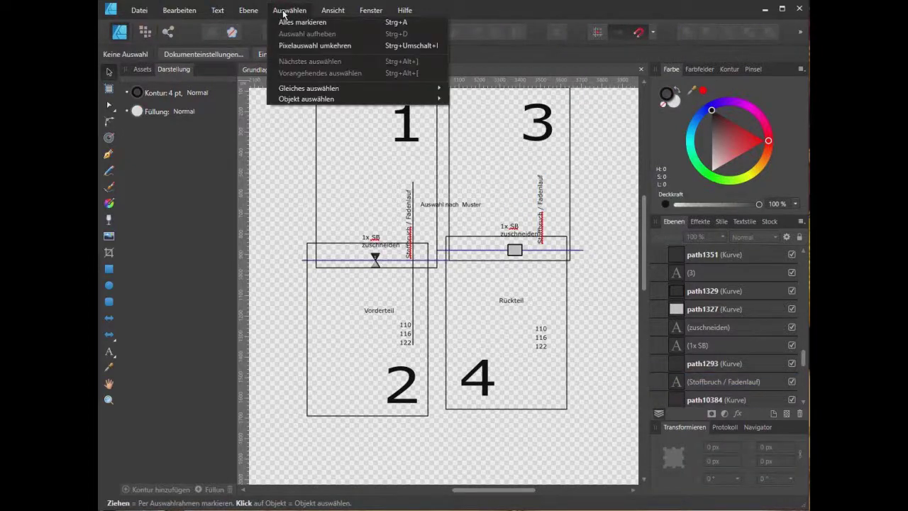
{"action": "mouse_move", "coordinate": [306, 98]}
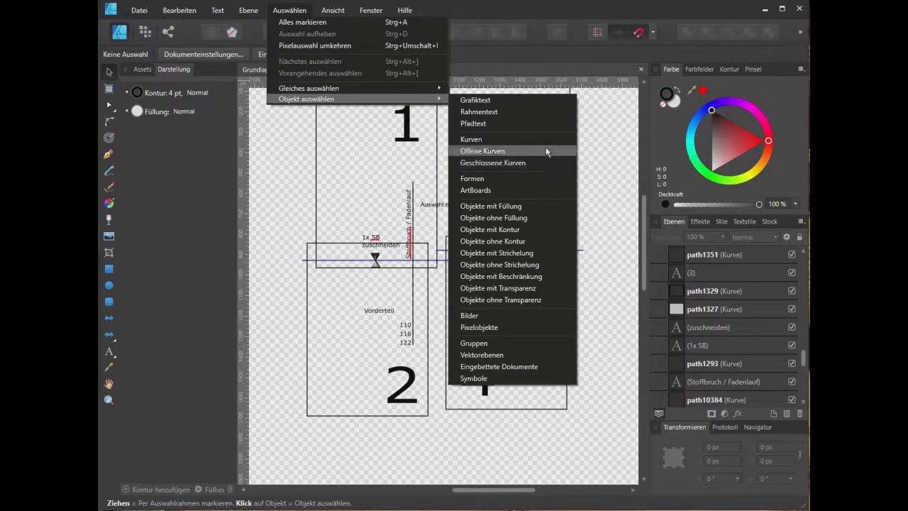
{"action": "left_click", "coordinate": [539, 101]}
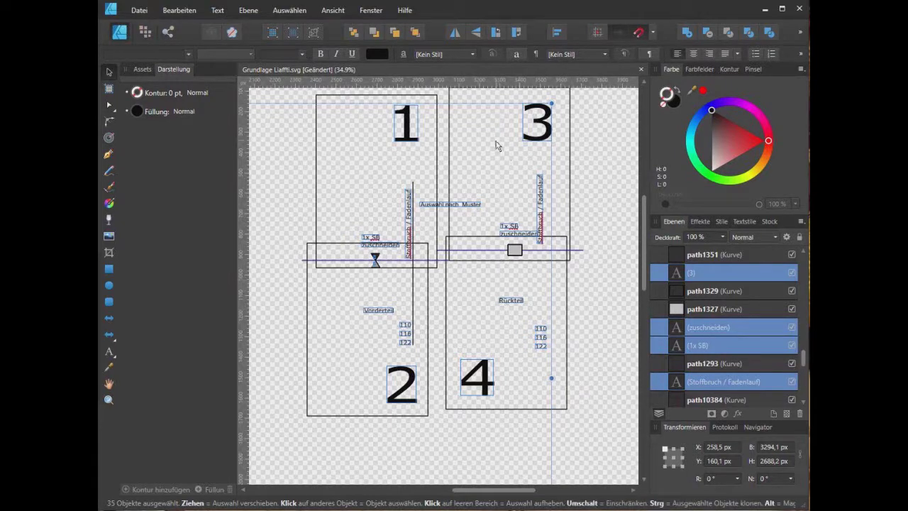
{"action": "key", "text": "Delete"}
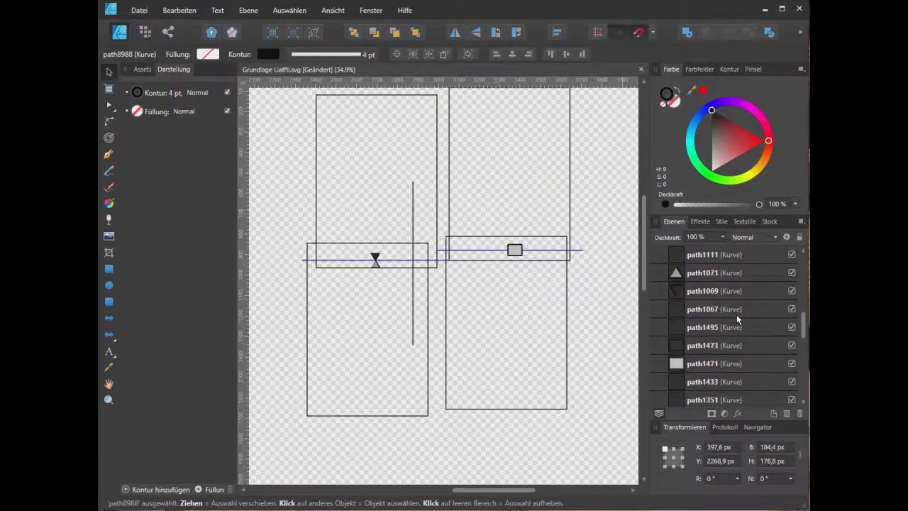
Step: Paste the labels into the Beschriftung layer, collapse it and hide it
{"action": "scroll", "coordinate": [738, 319], "scroll_direction": "up", "scroll_amount": 10}
{"action": "left_click", "coordinate": [723, 310]}
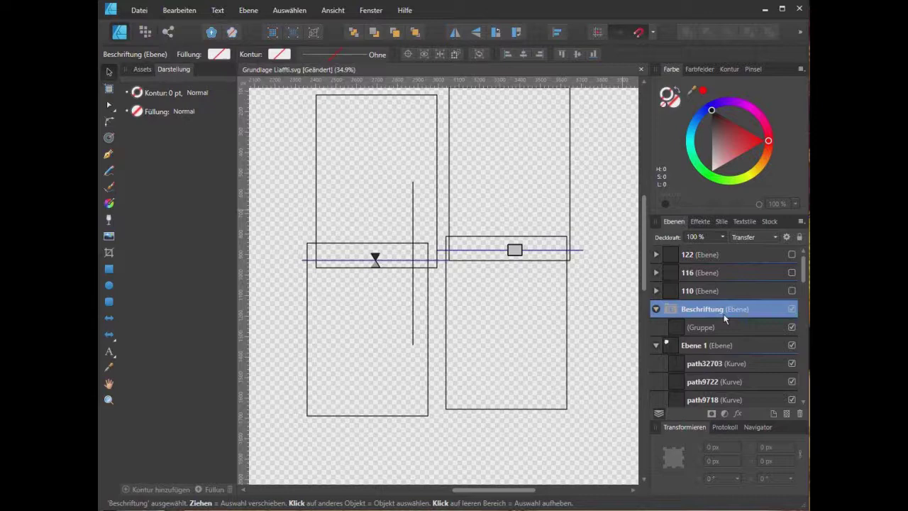
{"action": "key", "text": "ctrl+z"}
{"action": "left_click", "coordinate": [656, 310]}
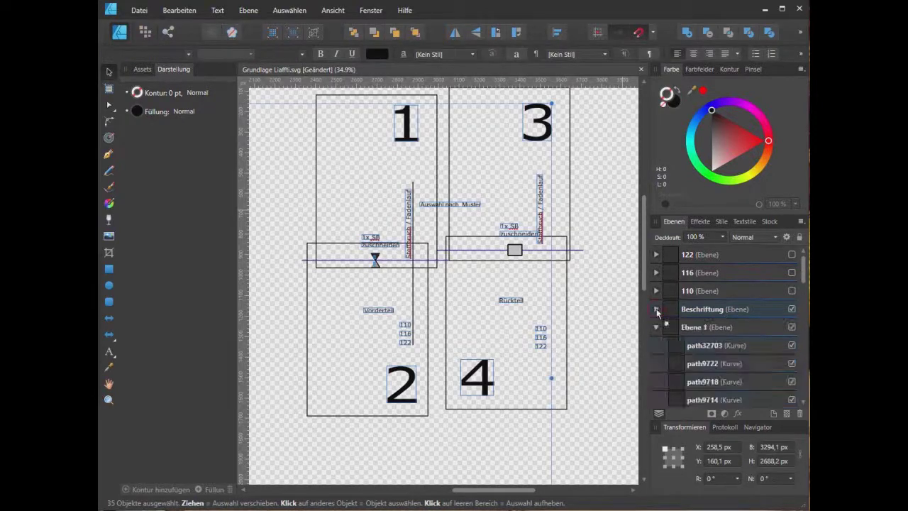
{"action": "left_click", "coordinate": [585, 285]}
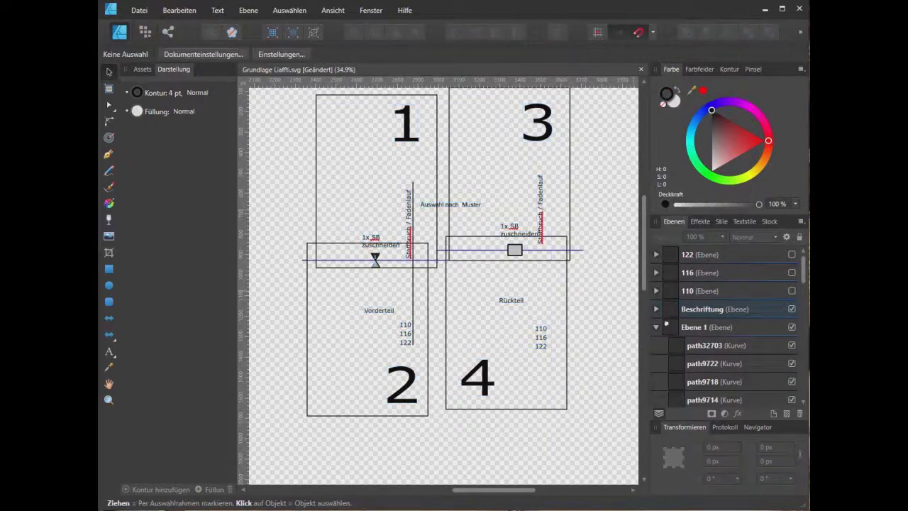
{"action": "left_click", "coordinate": [792, 309]}
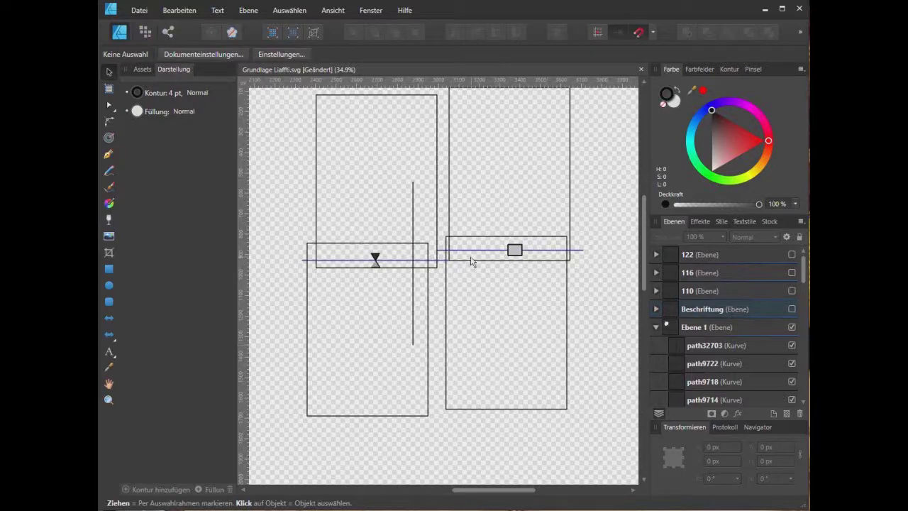
Step: Hide Ebene 1 and show Beschriftung so only the Vorderteil, Rückteil and number labels remain
{"action": "scroll", "coordinate": [457, 259], "scroll_direction": "down", "scroll_amount": 1}
{"action": "scroll", "coordinate": [458, 258], "scroll_direction": "down", "scroll_amount": 2}
{"action": "scroll", "coordinate": [458, 258], "scroll_direction": "down", "scroll_amount": 1}
{"action": "scroll", "coordinate": [457, 258], "scroll_direction": "down", "scroll_amount": 2}
{"action": "mouse_move", "coordinate": [502, 490]}
{"action": "left_mouse_down"}
{"action": "mouse_move", "coordinate": [451, 490]}
{"action": "mouse_move", "coordinate": [435, 470]}
{"action": "mouse_move", "coordinate": [523, 490]}
{"action": "left_mouse_up"}
{"action": "scroll", "coordinate": [549, 315], "scroll_direction": "up", "scroll_amount": 4}
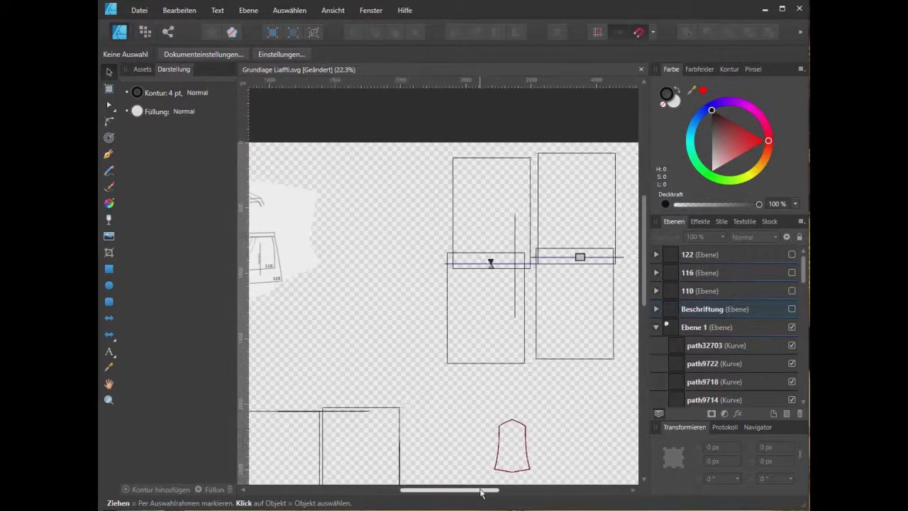
{"action": "scroll", "coordinate": [468, 328], "scroll_direction": "up", "scroll_amount": 2}
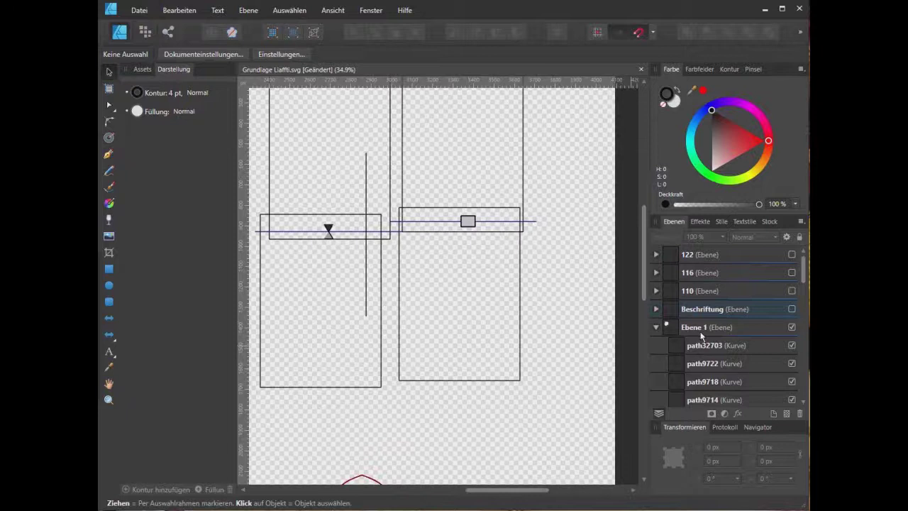
{"action": "left_click", "coordinate": [791, 327]}
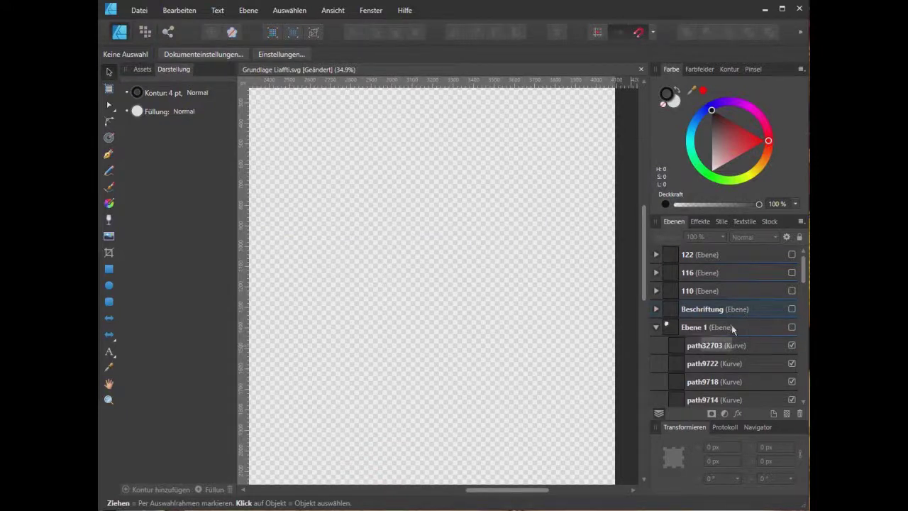
{"action": "left_click", "coordinate": [792, 309]}
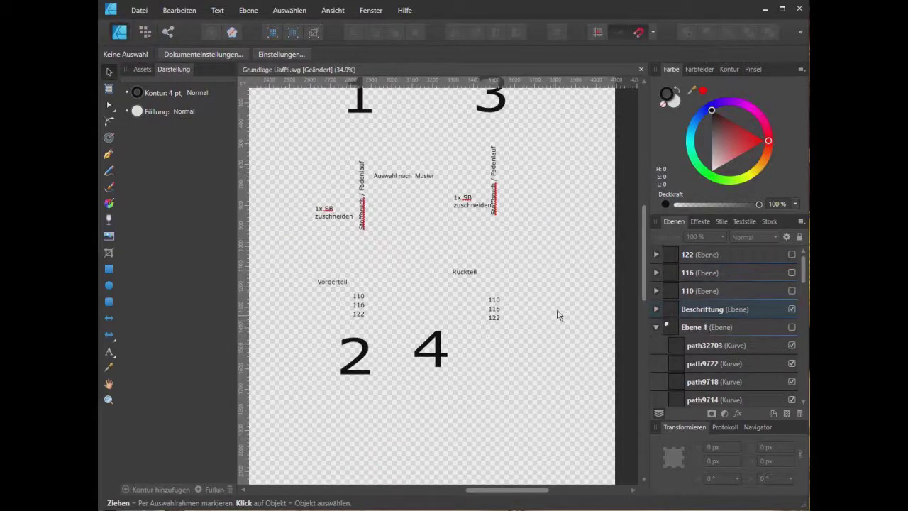
Step: Delete page numbers 1 and 3 and a label on the back piece
{"action": "scroll", "coordinate": [519, 234], "scroll_direction": "up", "scroll_amount": 3}
{"action": "scroll", "coordinate": [520, 234], "scroll_direction": "up", "scroll_amount": 1}
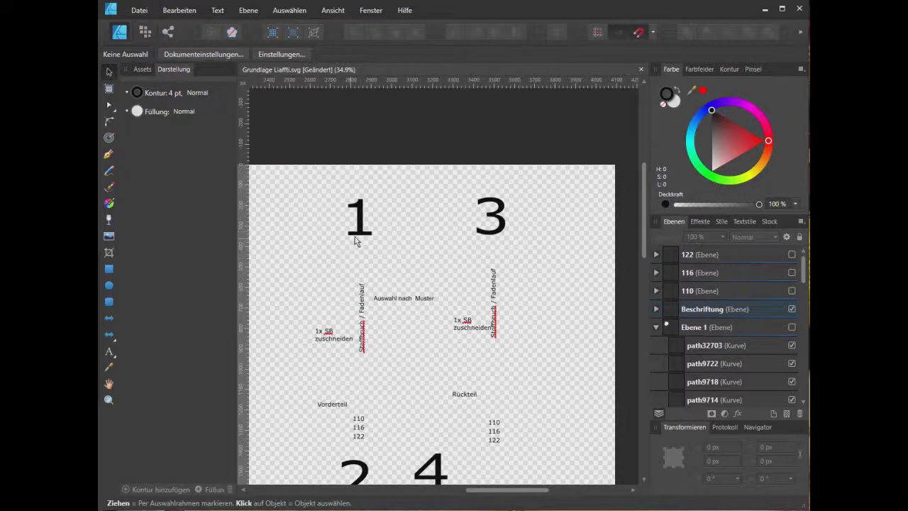
{"action": "left_click", "coordinate": [359, 237]}
{"action": "left_click", "coordinate": [489, 226]}
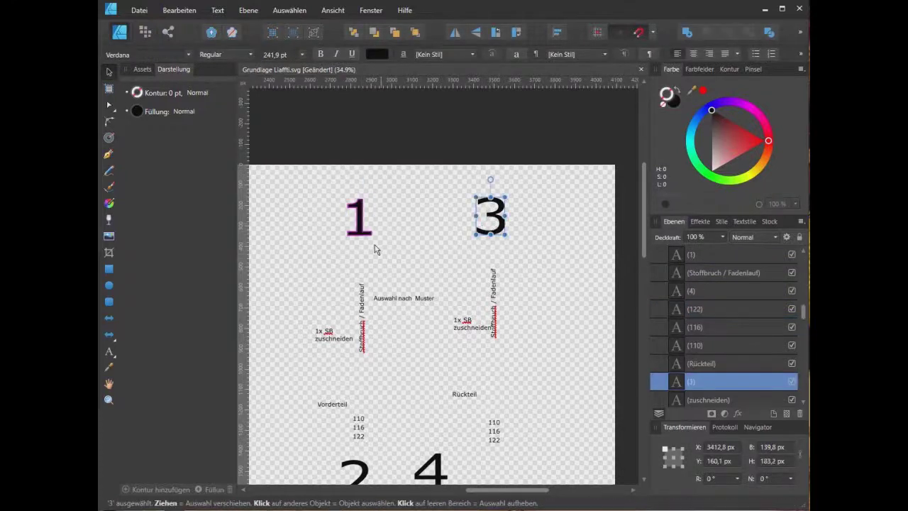
{"action": "left_click", "coordinate": [362, 230]}
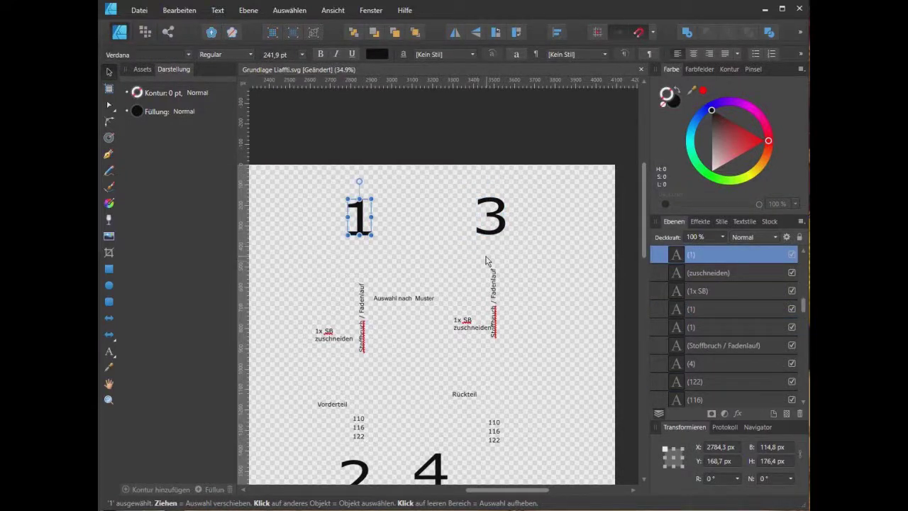
{"action": "key", "text": "Delete"}
{"action": "left_click", "coordinate": [502, 224]}
{"action": "key", "text": "Delete"}
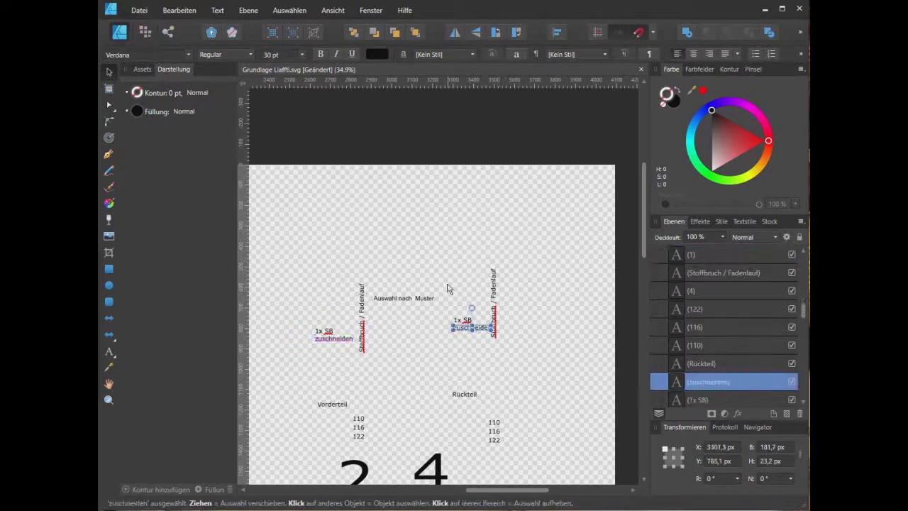
Step: Delete the Auswahl nach Muster note, page numbers 2 and 4, and the Auswahl nach Farbe note
{"action": "scroll", "coordinate": [448, 288], "scroll_direction": "down", "scroll_amount": 1}
{"action": "left_click", "coordinate": [408, 280]}
{"action": "key", "text": "Delete"}
{"action": "scroll", "coordinate": [426, 312], "scroll_direction": "down", "scroll_amount": 5}
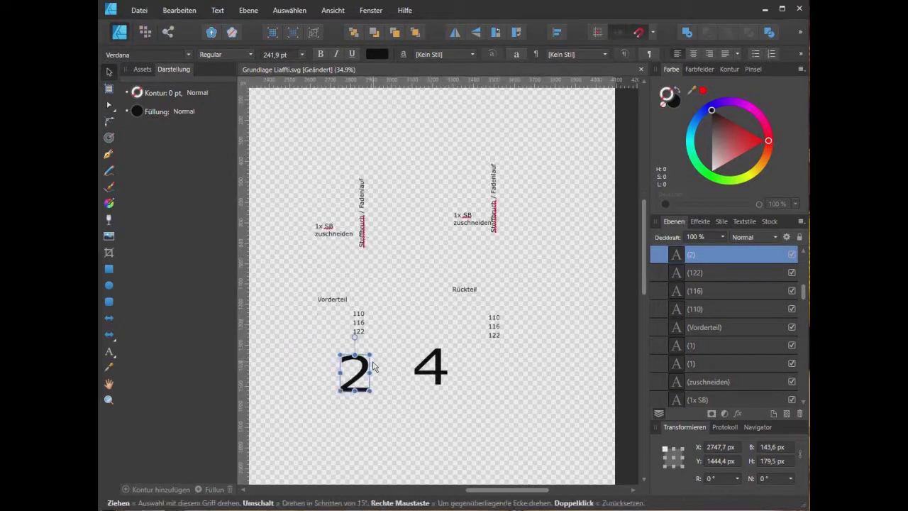
{"action": "key", "text": "Delete"}
{"action": "left_click", "coordinate": [426, 365]}
{"action": "key", "text": "Delete"}
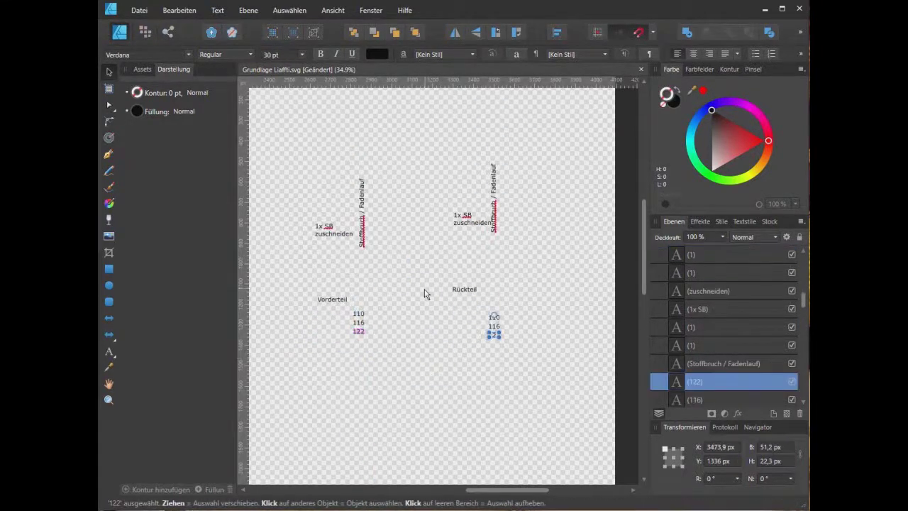
{"action": "scroll", "coordinate": [424, 293], "scroll_direction": "down", "scroll_amount": 2}
{"action": "left_click_drag", "start_coordinate": [487, 489], "coordinate": [425, 490]}
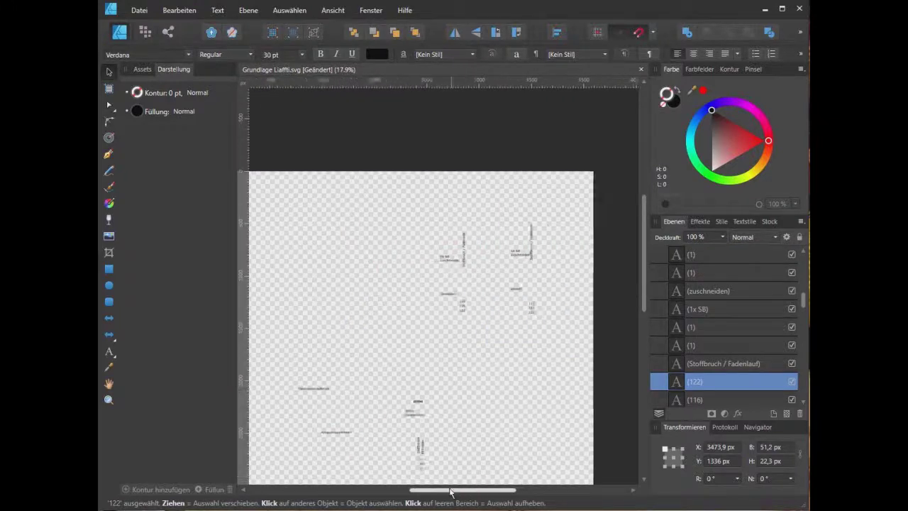
{"action": "scroll", "coordinate": [418, 458], "scroll_direction": "up", "scroll_amount": 3}
{"action": "left_click", "coordinate": [389, 421]}
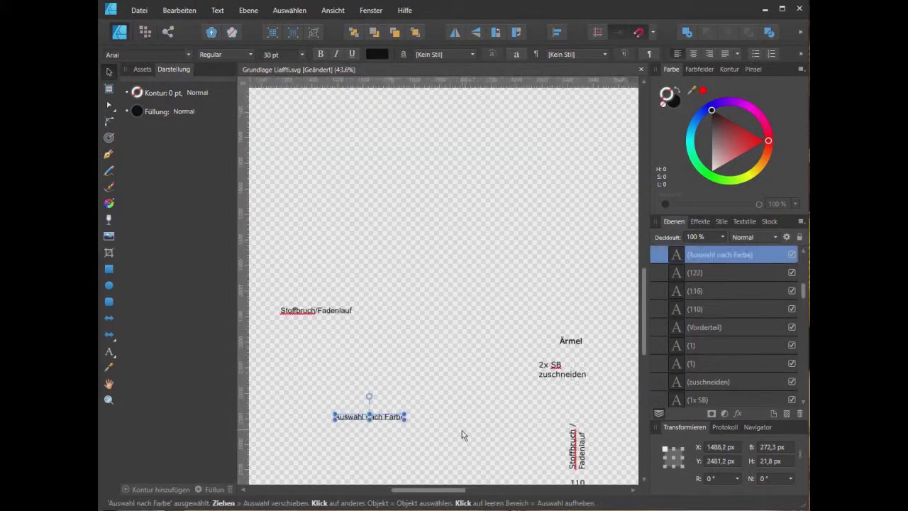
{"action": "key", "text": "Delete"}
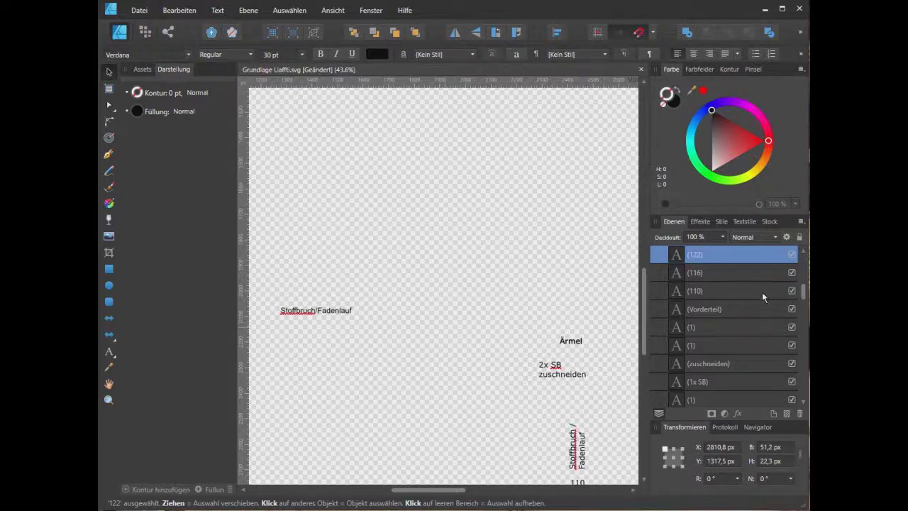
Step: Show the 110, 116 and 122 size outline layers again
{"action": "left_click", "coordinate": [791, 290]}
{"action": "left_click", "coordinate": [792, 272]}
{"action": "left_click", "coordinate": [791, 254]}
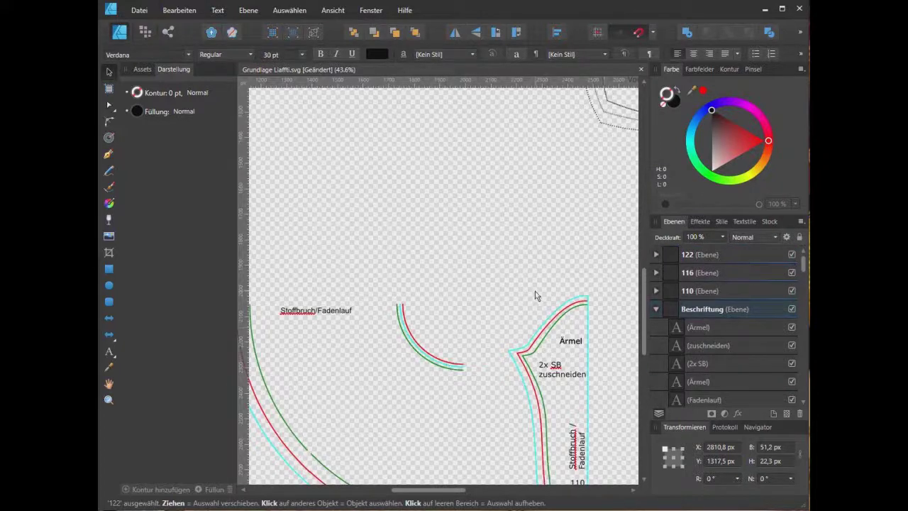
Step: Hide layer 110 so the Vorderteil shows only its 116 and 122 outlines
{"action": "scroll", "coordinate": [536, 296], "scroll_direction": "down", "scroll_amount": 3, "text": "ctrl"}
{"action": "left_click_drag", "start_coordinate": [436, 489], "coordinate": [469, 490]}
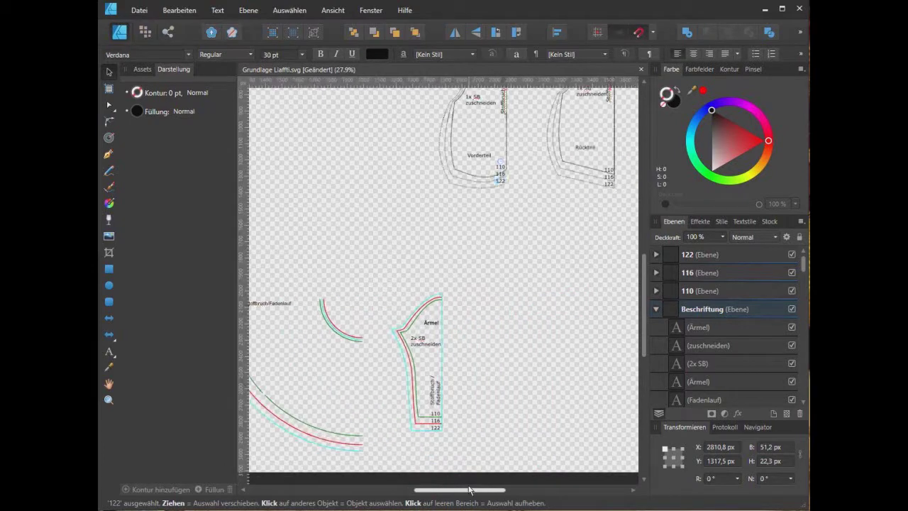
{"action": "scroll", "coordinate": [555, 300], "scroll_direction": "up", "scroll_amount": 3}
{"action": "left_click", "coordinate": [539, 269]}
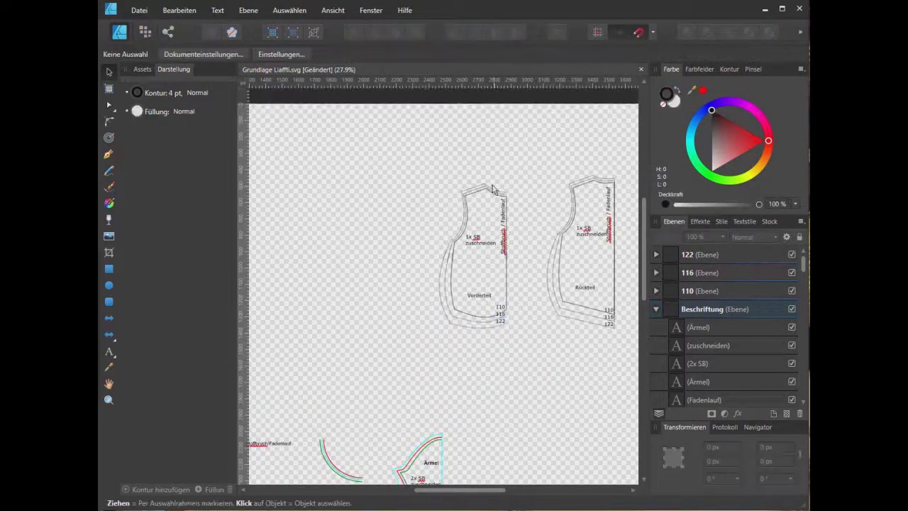
{"action": "left_click", "coordinate": [791, 291]}
{"action": "scroll", "coordinate": [527, 262], "scroll_direction": "up", "scroll_amount": 2}
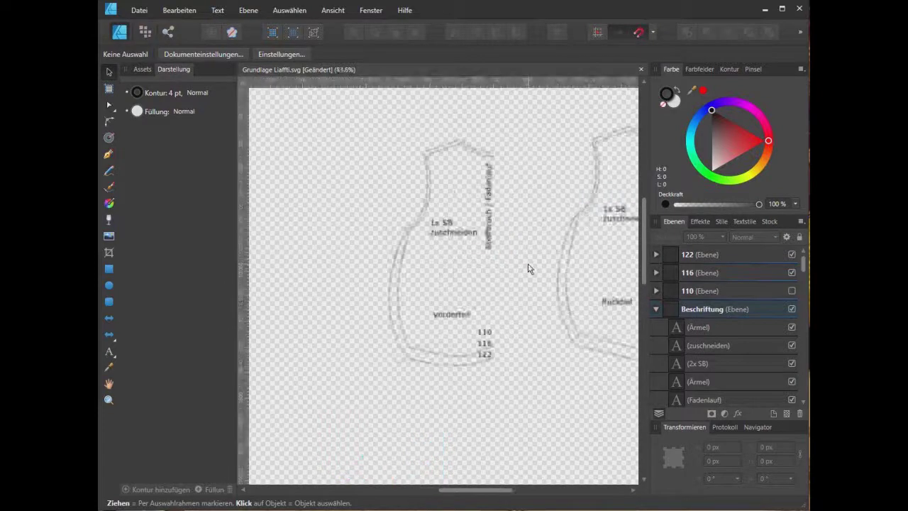
{"action": "scroll", "coordinate": [527, 262], "scroll_direction": "up", "scroll_amount": 1}
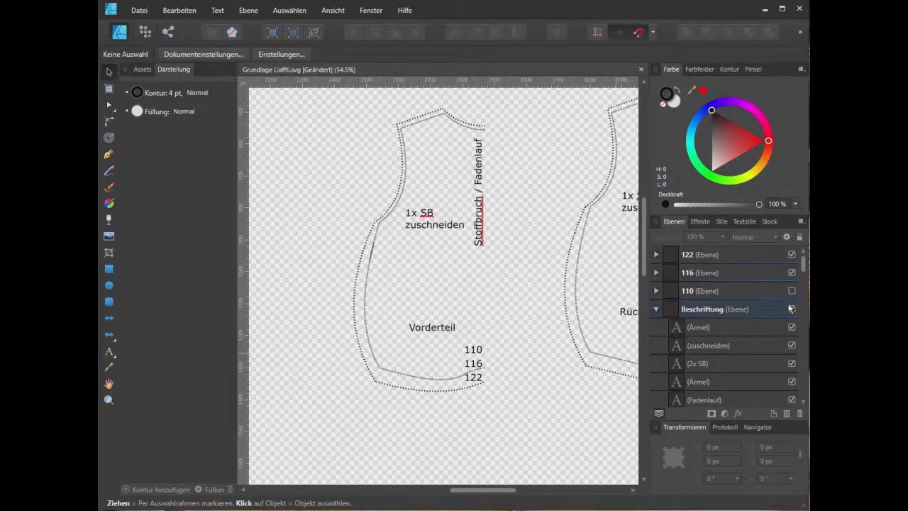
{"action": "left_click", "coordinate": [719, 316]}
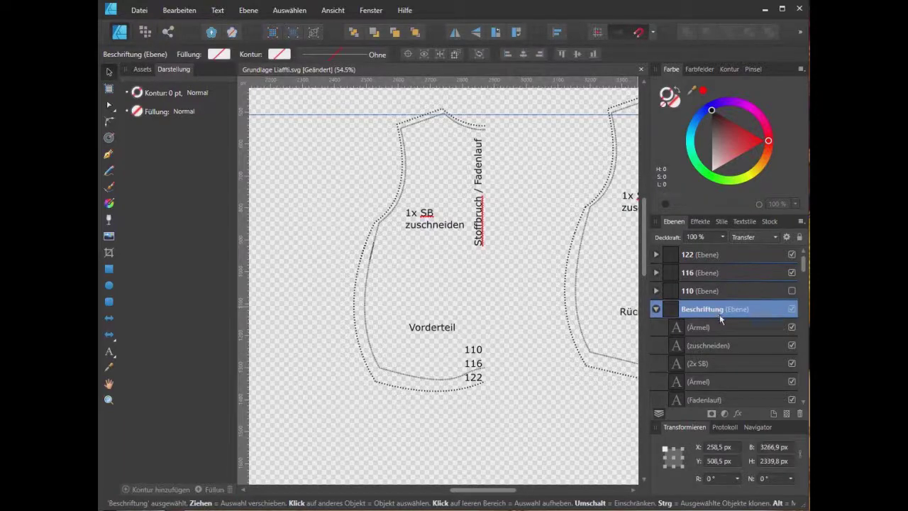
Step: Move the vertical fold line path1304 from Ebene 1 into the Beschriftung layer
{"action": "left_click", "coordinate": [655, 310]}
{"action": "left_click", "coordinate": [791, 327]}
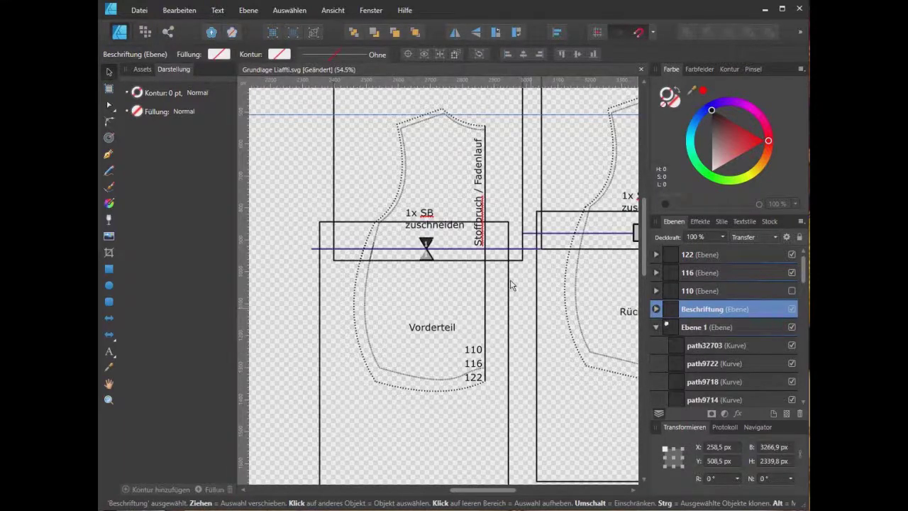
{"action": "left_click", "coordinate": [484, 309]}
{"action": "right_click", "coordinate": [486, 312]}
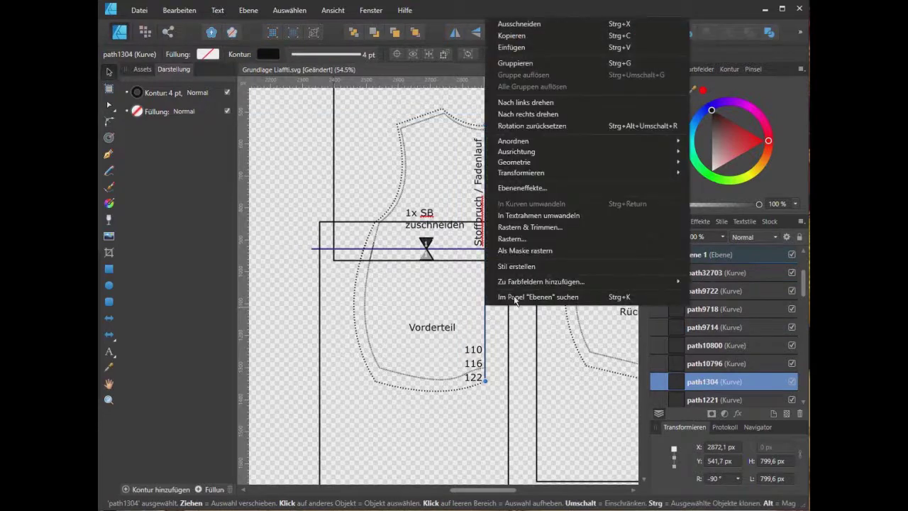
{"action": "left_click", "coordinate": [491, 346]}
{"action": "left_click", "coordinate": [483, 326]}
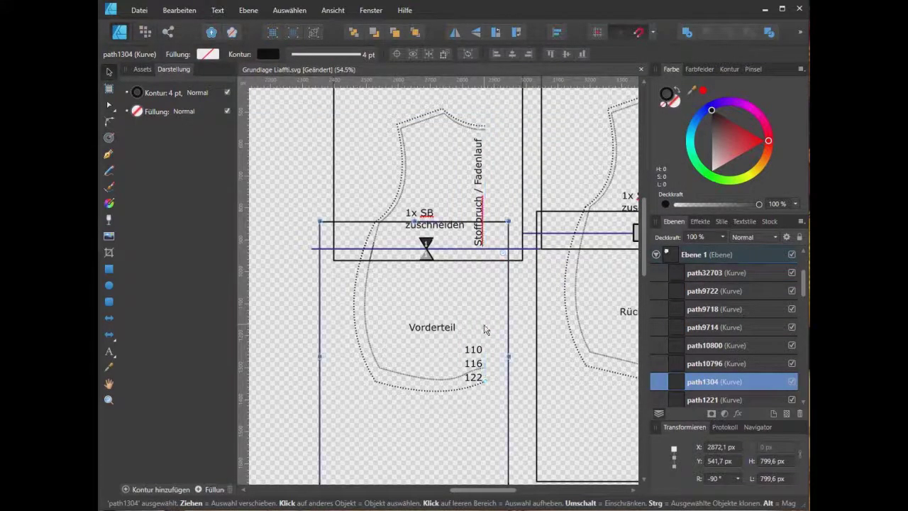
{"action": "left_click", "coordinate": [484, 328]}
{"action": "left_click", "coordinate": [656, 254]}
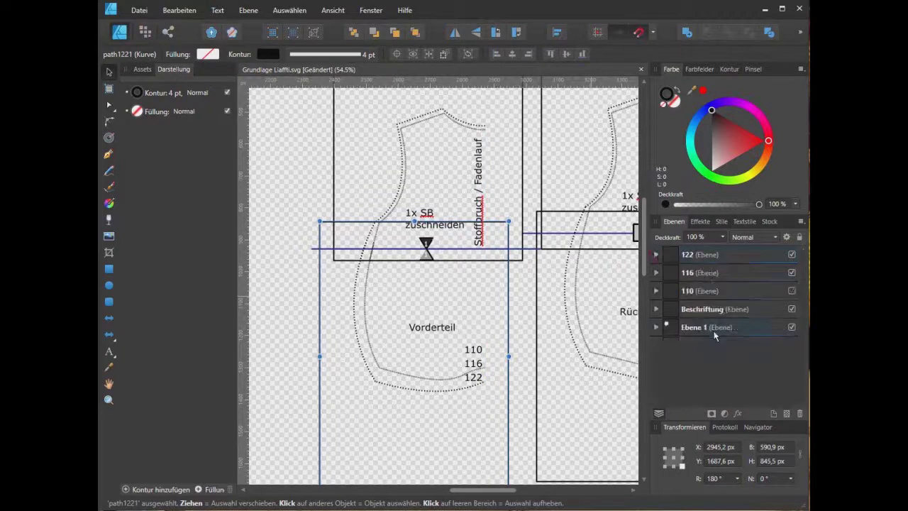
{"action": "left_click", "coordinate": [709, 309]}
{"action": "left_click", "coordinate": [484, 312]}
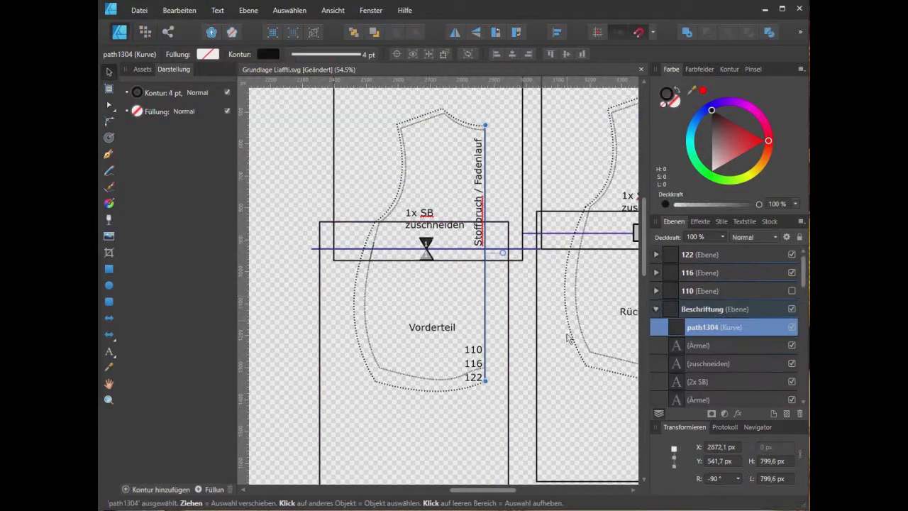
{"action": "left_click", "coordinate": [525, 421]}
Step: Hide Ebene 1 and show the 110 size outline again
{"action": "left_click", "coordinate": [791, 327]}
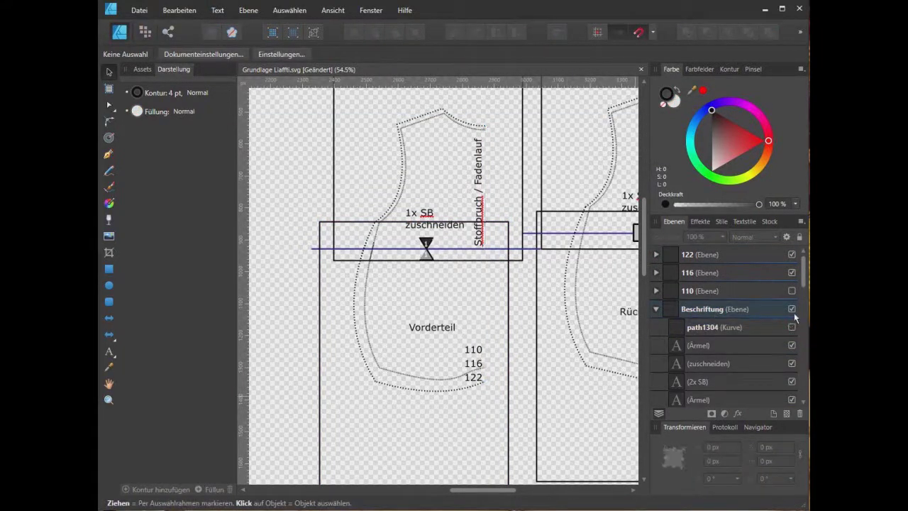
{"action": "left_click", "coordinate": [791, 327]}
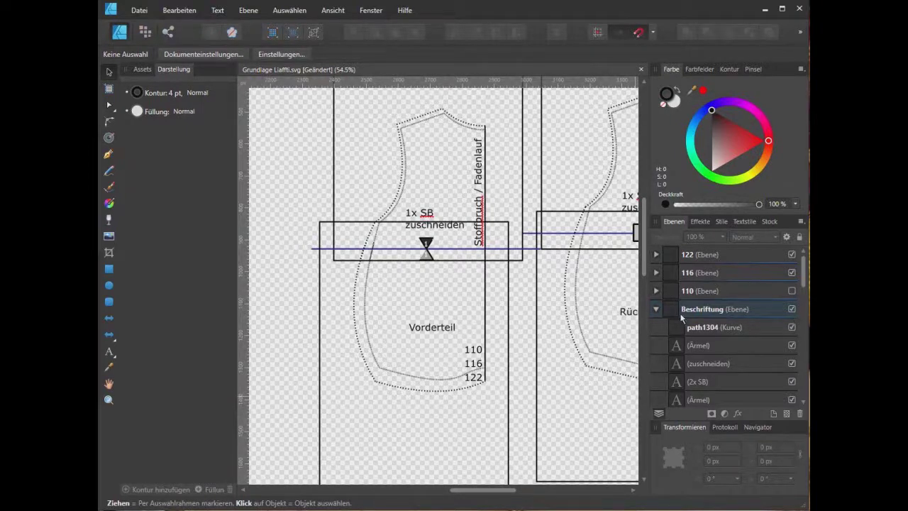
{"action": "left_click", "coordinate": [655, 309]}
{"action": "left_click", "coordinate": [792, 327]}
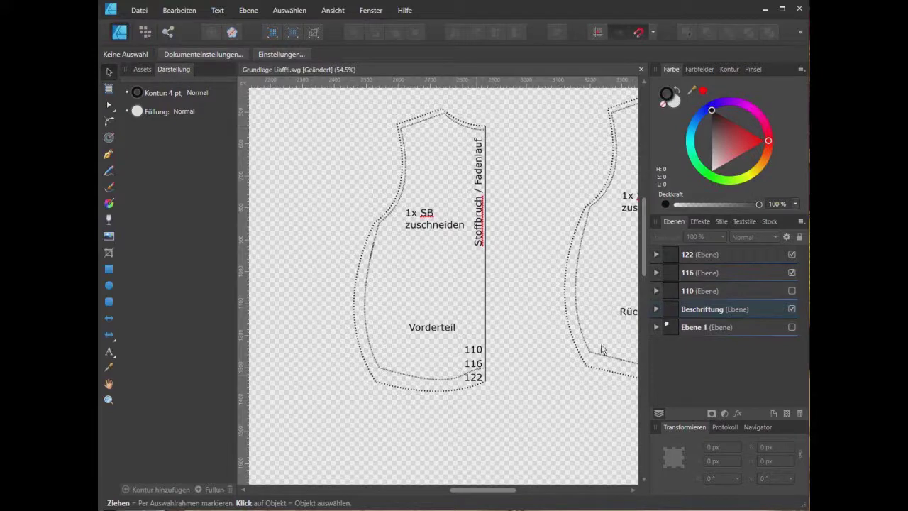
{"action": "left_click", "coordinate": [791, 291]}
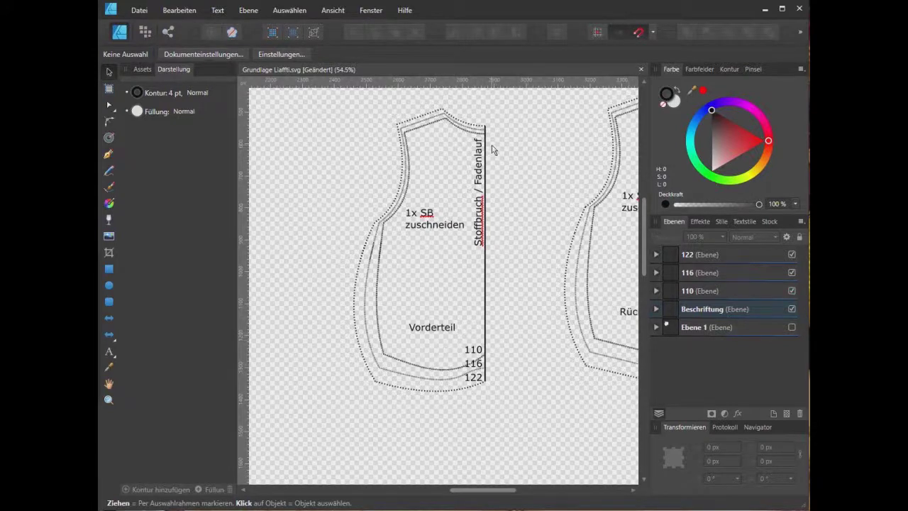
{"action": "mouse_move", "coordinate": [475, 489]}
{"action": "left_mouse_down"}
{"action": "mouse_move", "coordinate": [516, 496]}
{"action": "mouse_move", "coordinate": [488, 491]}
{"action": "left_mouse_up"}
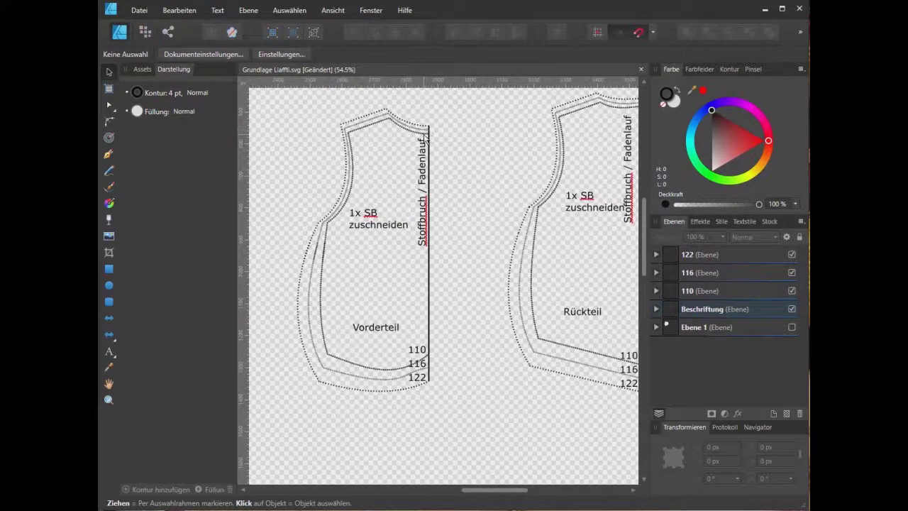
{"action": "left_click", "coordinate": [792, 309]}
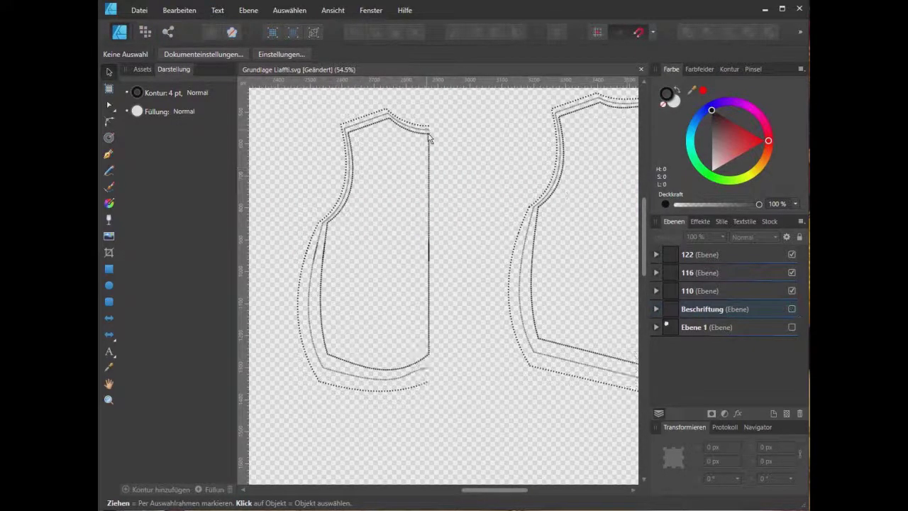
{"action": "left_click", "coordinate": [792, 290]}
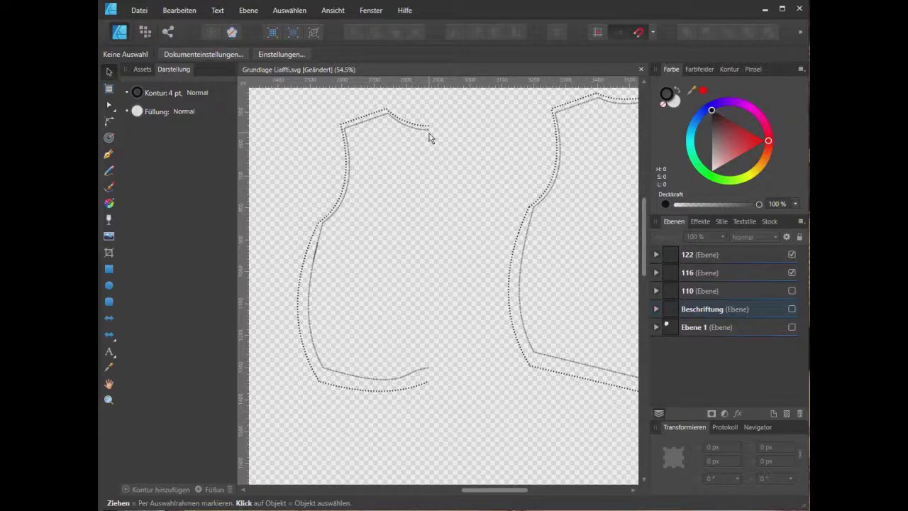
{"action": "left_click_drag", "start_coordinate": [494, 487], "coordinate": [394, 490]}
{"action": "scroll", "coordinate": [486, 253], "scroll_direction": "down", "scroll_amount": 5}
{"action": "scroll", "coordinate": [487, 244], "scroll_direction": "down", "scroll_amount": 3}
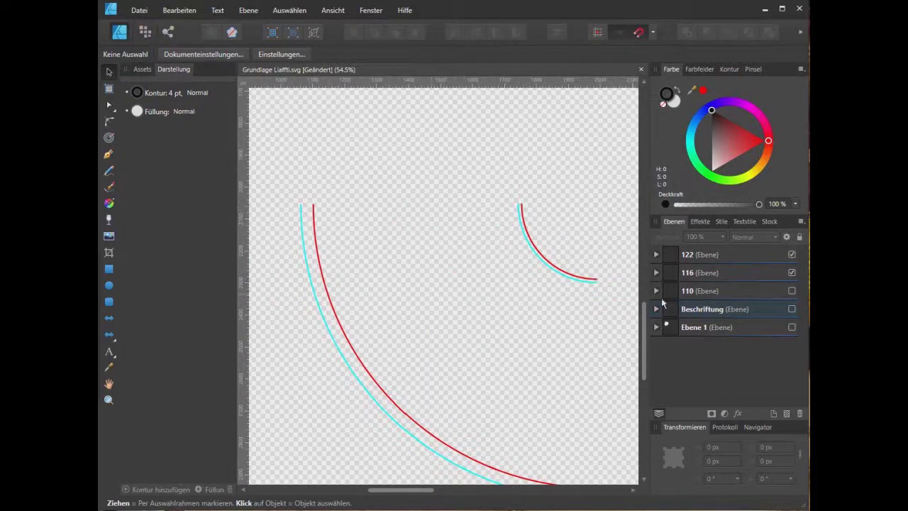
{"action": "scroll", "coordinate": [583, 247], "scroll_direction": "down", "scroll_amount": 2}
{"action": "left_click", "coordinate": [792, 291]}
{"action": "left_click", "coordinate": [792, 310]}
{"action": "left_click", "coordinate": [792, 327]}
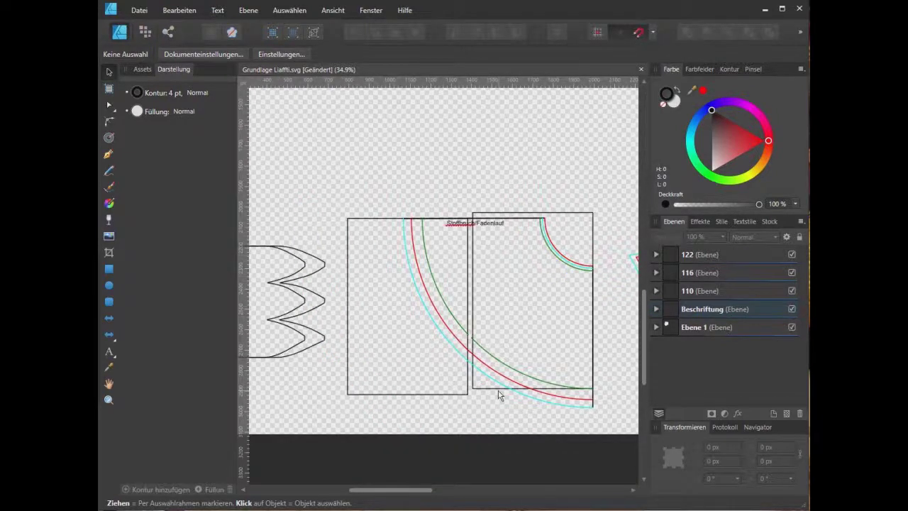
{"action": "left_click_drag", "start_coordinate": [397, 489], "coordinate": [432, 483]}
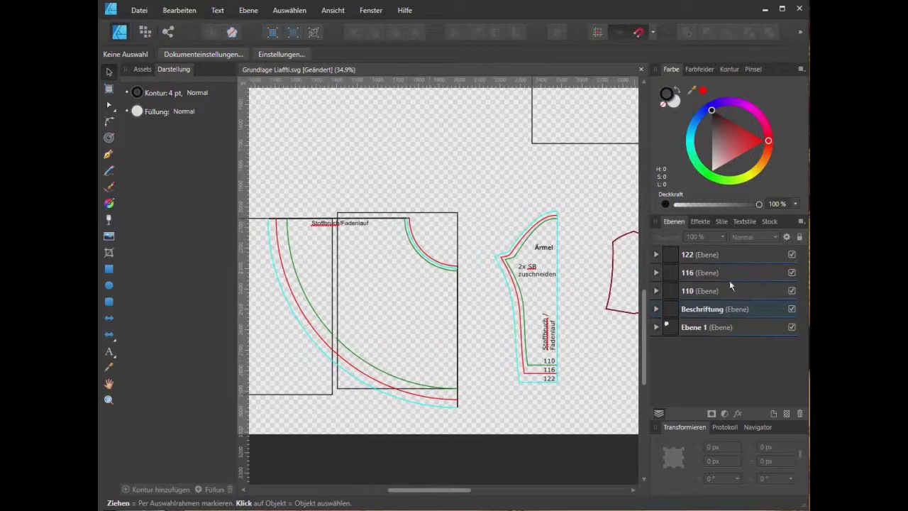
{"action": "left_click", "coordinate": [792, 326]}
{"action": "left_click", "coordinate": [733, 328]}
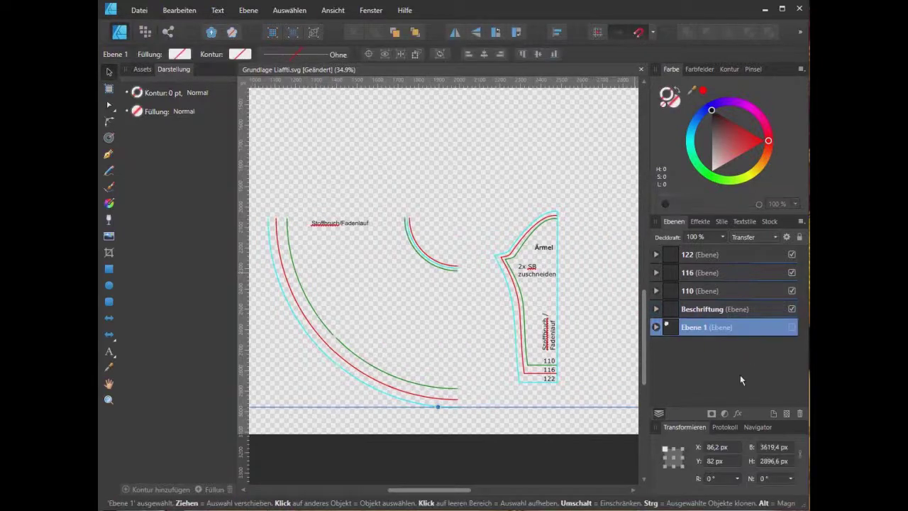
Step: Delete the Ebene 1 layer with Löschen and clear the selection
{"action": "right_click", "coordinate": [715, 329]}
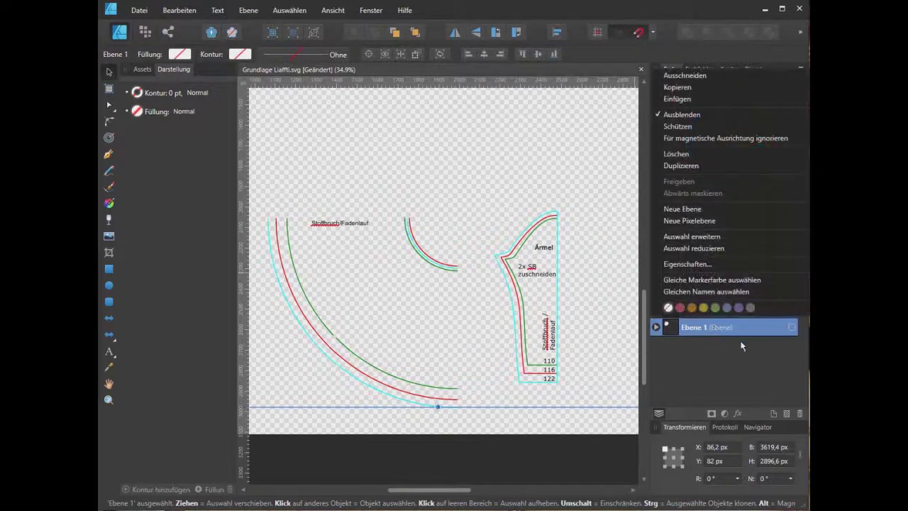
{"action": "left_click", "coordinate": [681, 158]}
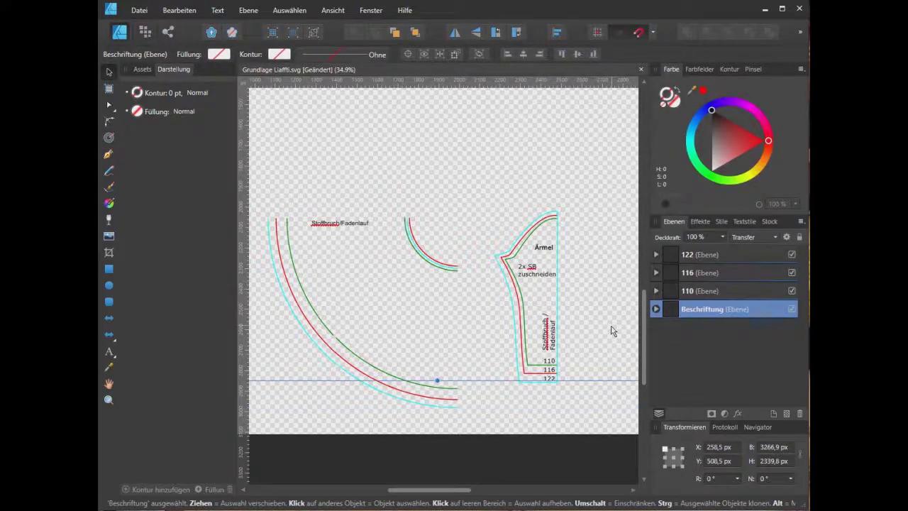
{"action": "left_click", "coordinate": [514, 192]}
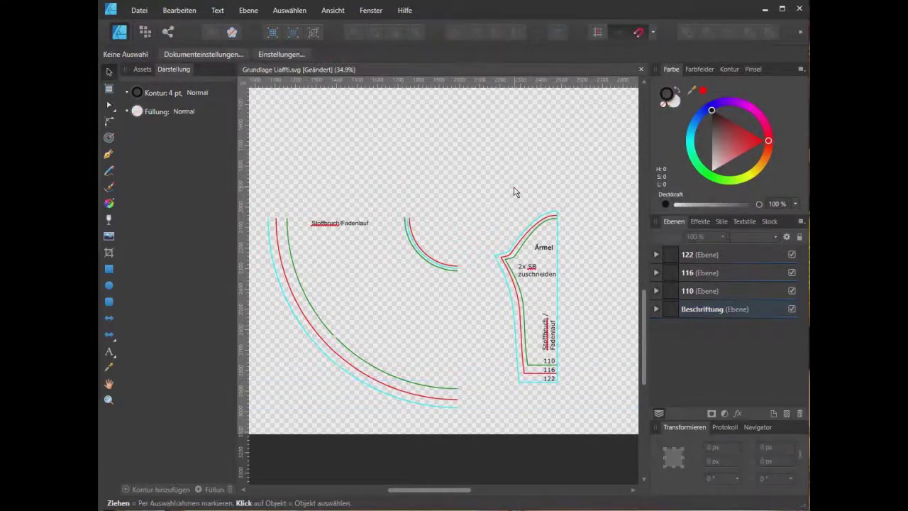
Step: Zoom out over the pattern and select all objects in the document
{"action": "scroll", "coordinate": [514, 257], "scroll_direction": "up", "scroll_amount": 3}
{"action": "scroll", "coordinate": [513, 258], "scroll_direction": "down", "scroll_amount": 2}
{"action": "scroll", "coordinate": [514, 257], "scroll_direction": "down", "scroll_amount": 1}
{"action": "scroll", "coordinate": [513, 257], "scroll_direction": "up", "scroll_amount": 1}
{"action": "scroll", "coordinate": [513, 258], "scroll_direction": "down", "scroll_amount": 1}
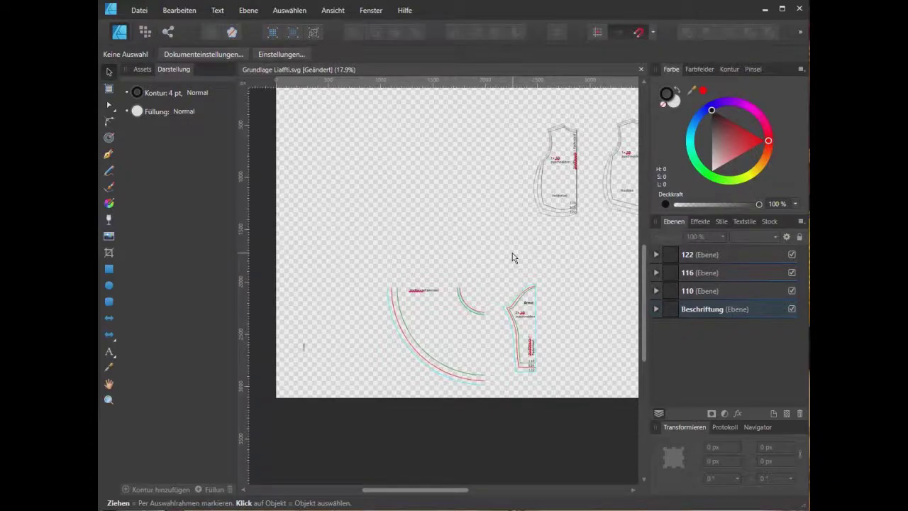
{"action": "key", "text": "ctrl+a"}
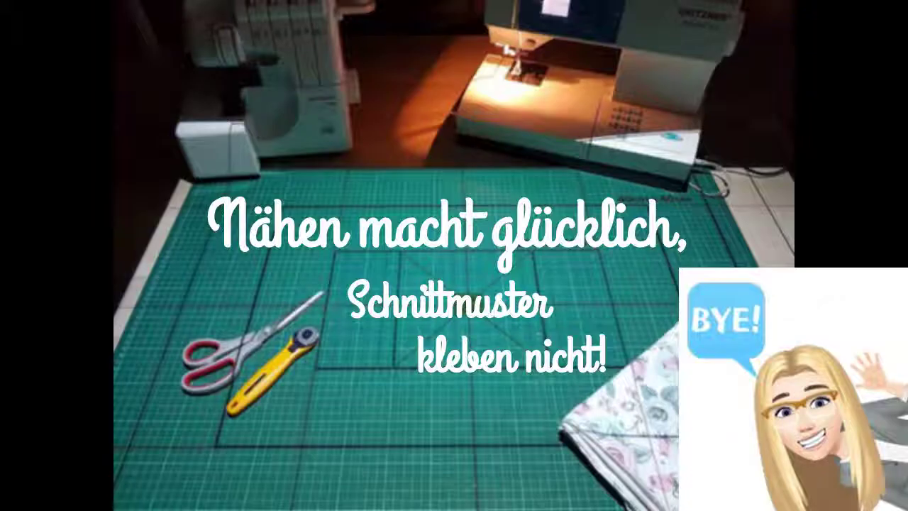